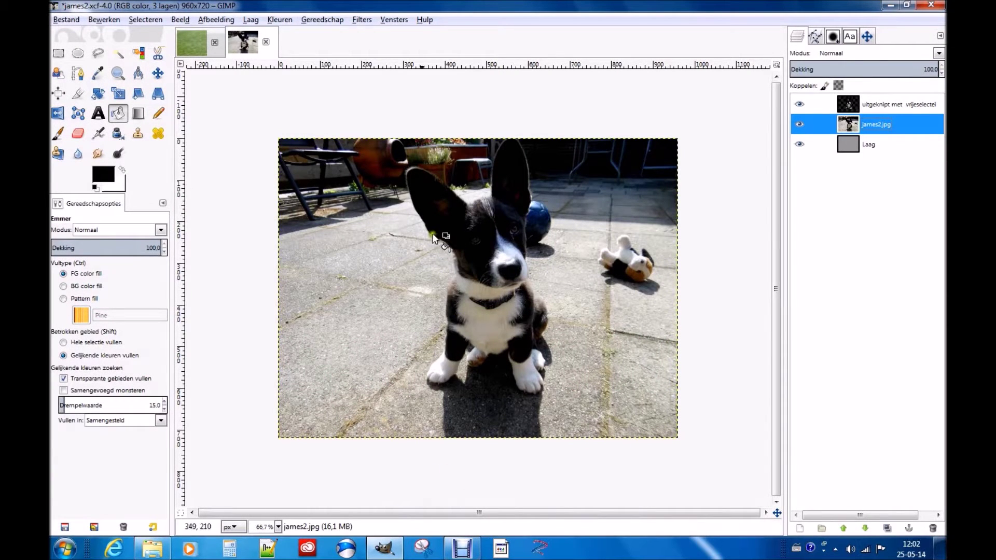
# Step: Start a Paths outline of the dog, placing anchor points along the ear edge
pyautogui.click(192, 45)
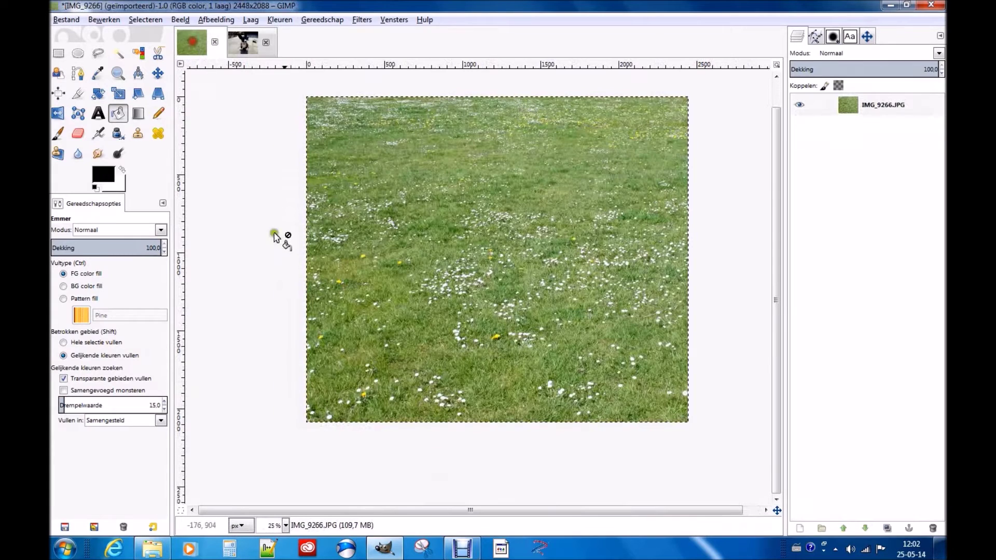
pyautogui.click(236, 42)
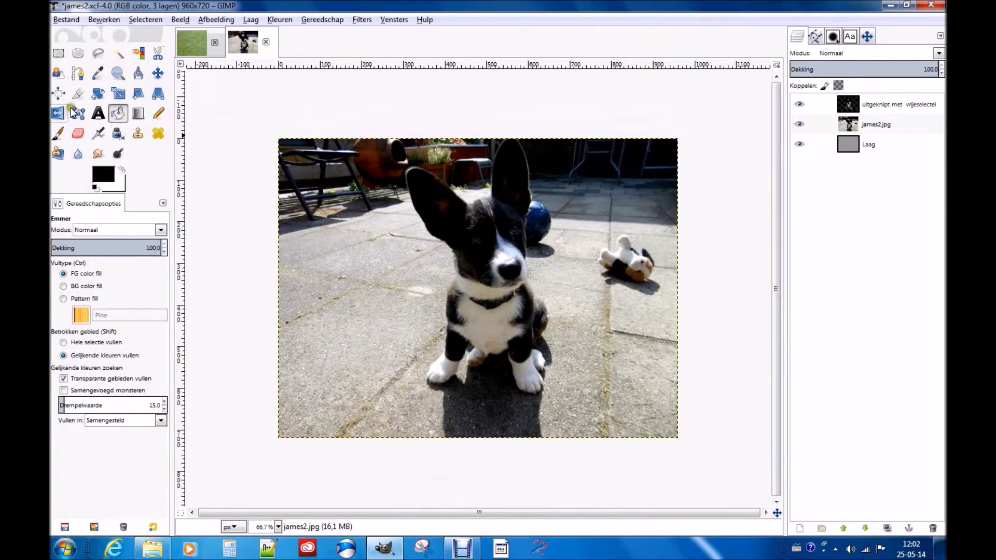
pyautogui.click(78, 74)
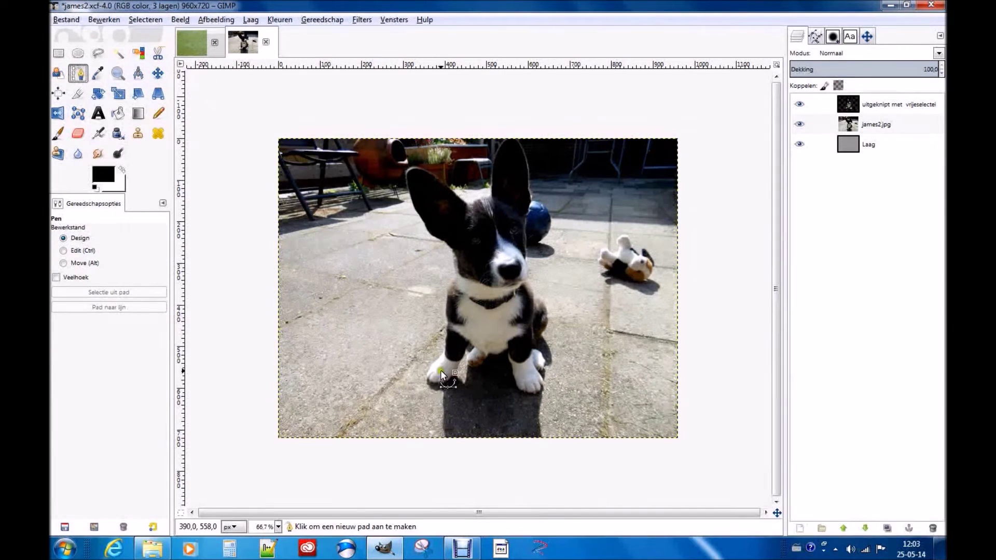
pyautogui.click(423, 220)
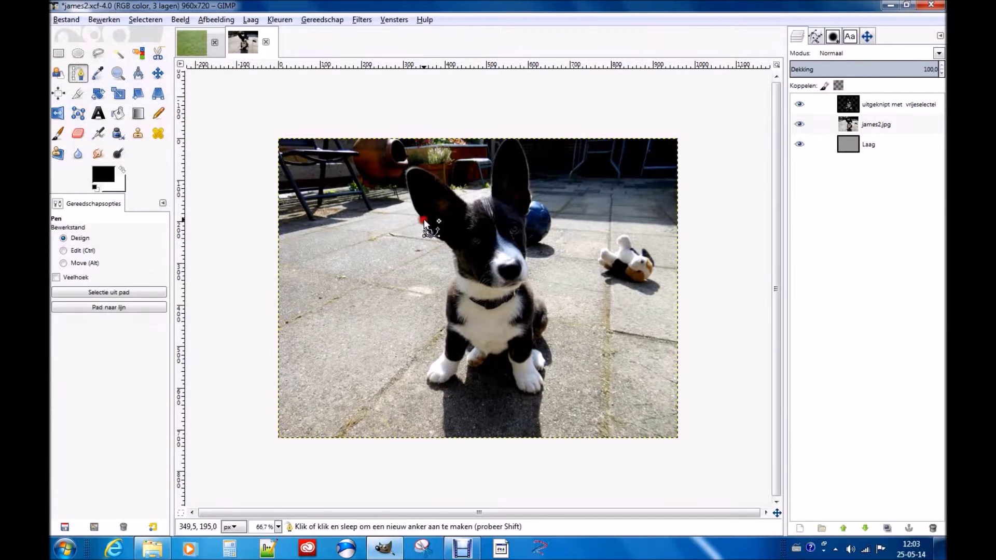
pyautogui.click(409, 194)
pyautogui.click(413, 168)
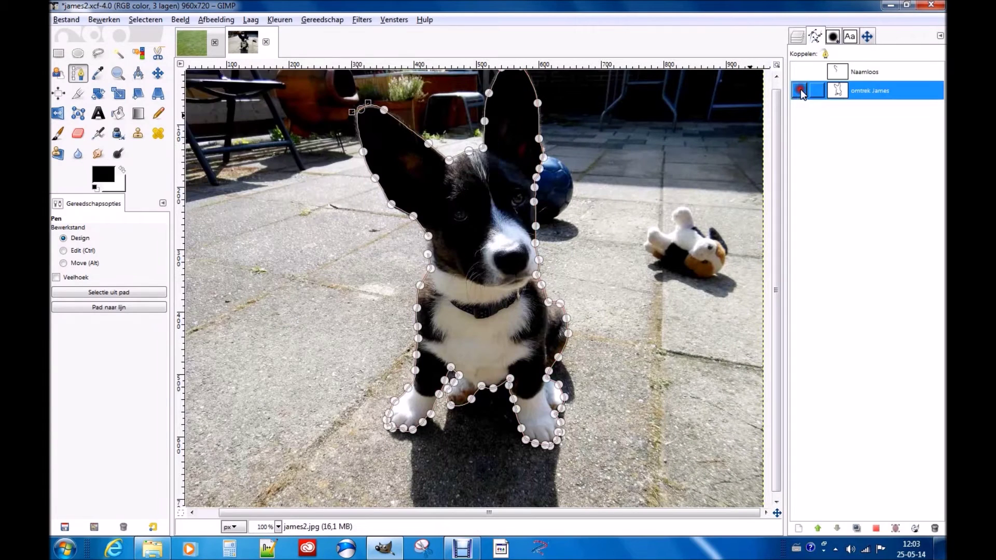
# Step: Make the james2.jpg layer active and bring up the image menu over the dog
pyautogui.click(794, 37)
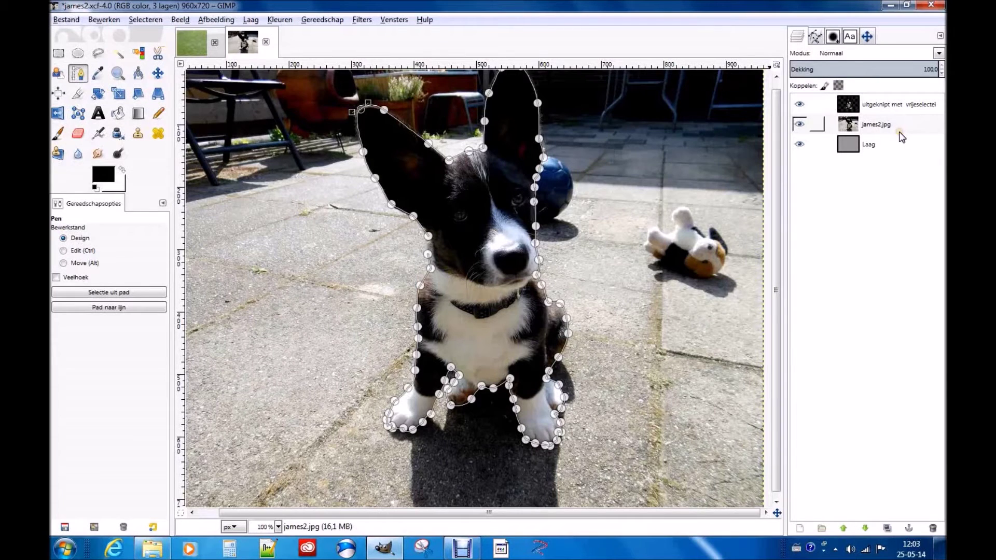
pyautogui.click(871, 133)
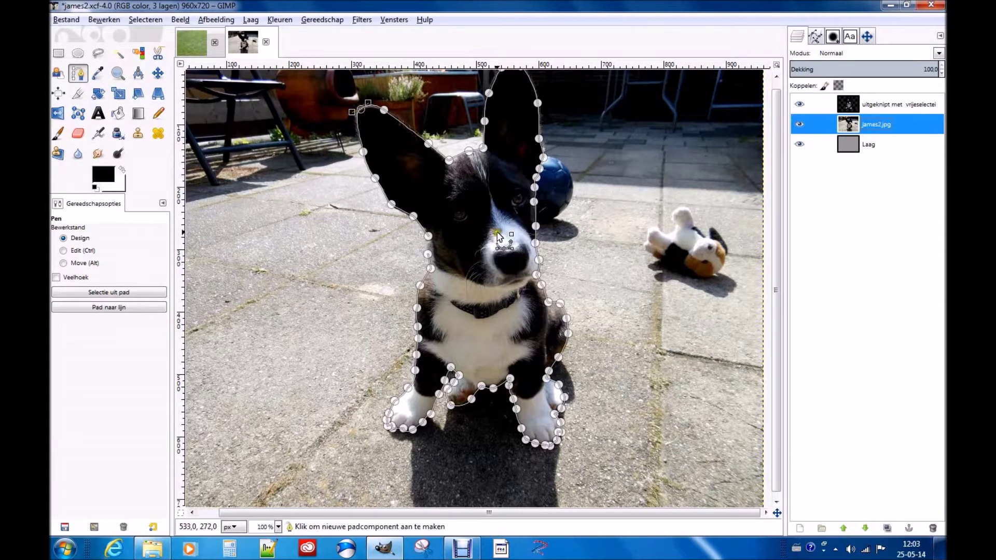
pyautogui.rightClick(501, 229)
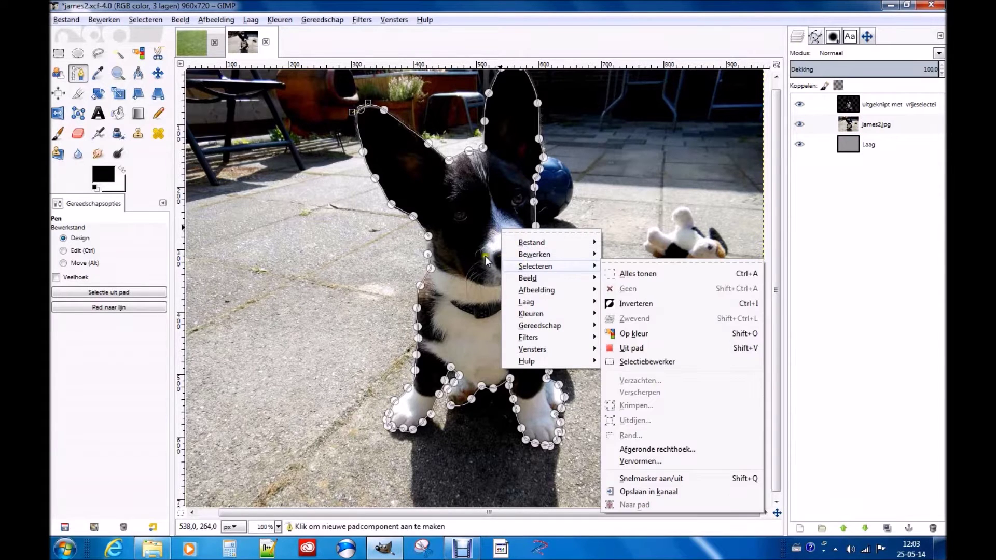
# Step: Turn the dog path into a selection and add it as james2.jpg's layer mask
pyautogui.moveTo(535, 266)
pyautogui.click(632, 347)
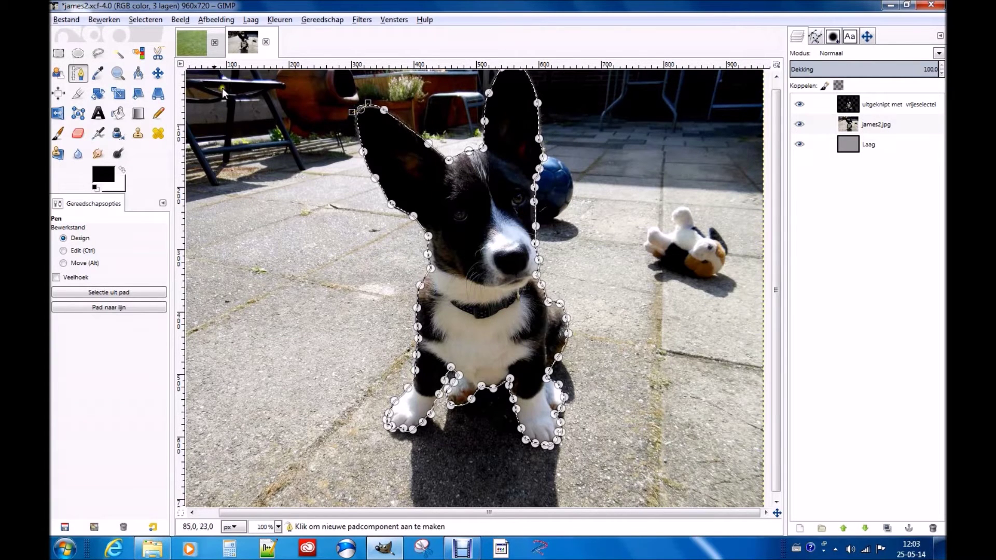
pyautogui.click(158, 74)
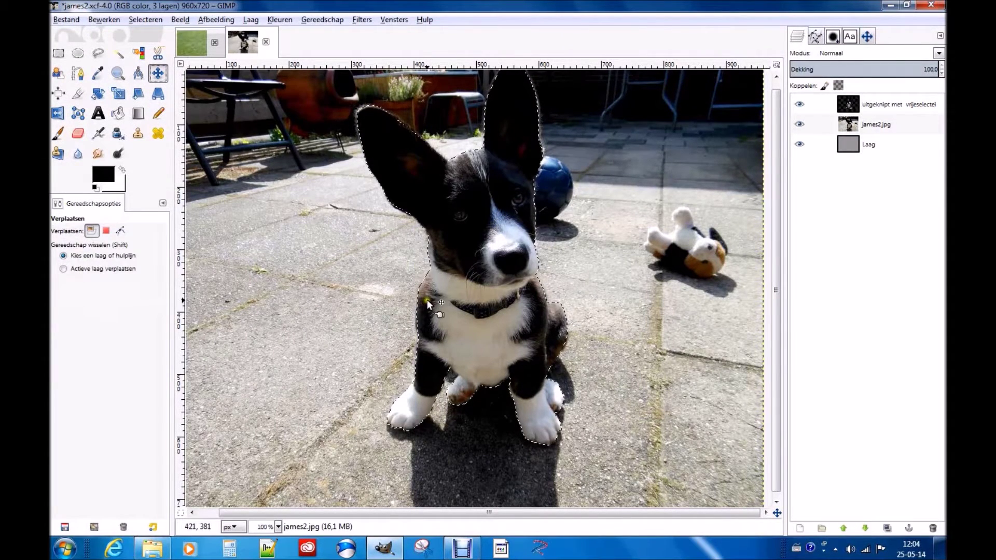
pyautogui.click(876, 126)
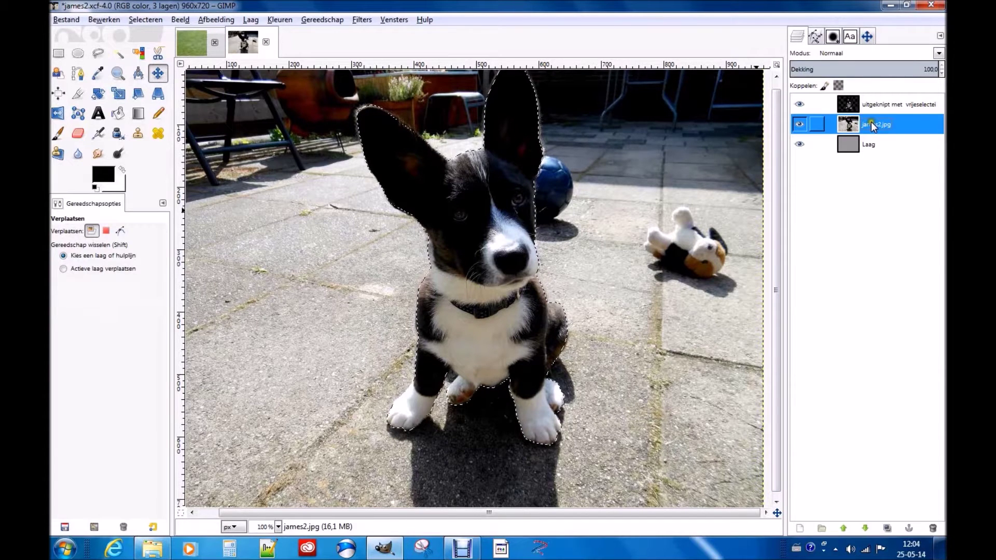
pyautogui.rightClick(870, 123)
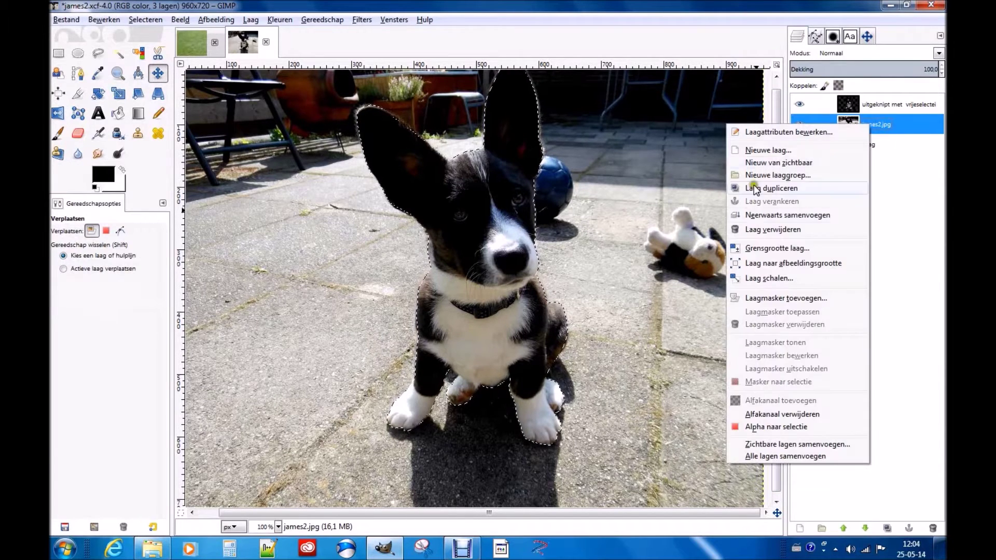
pyautogui.click(764, 298)
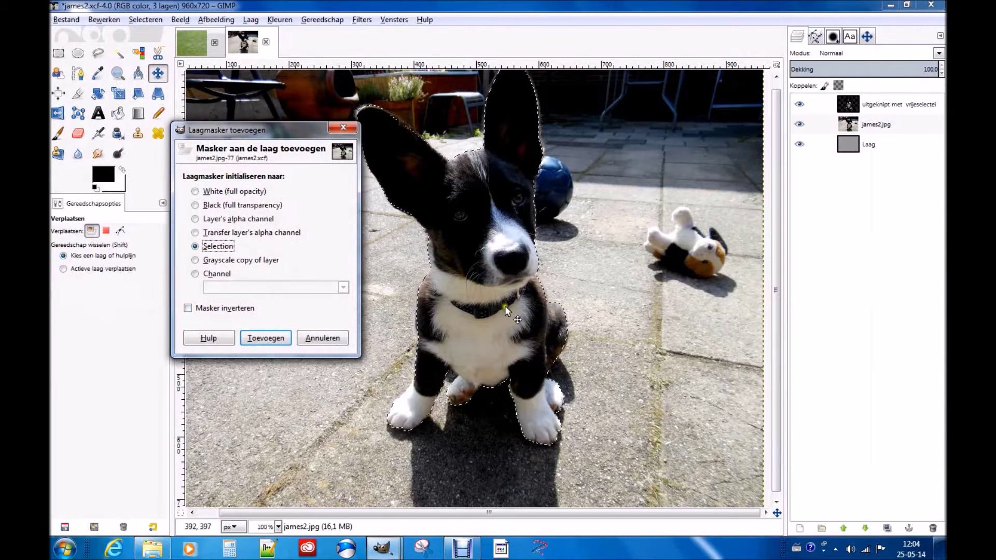
pyautogui.click(258, 338)
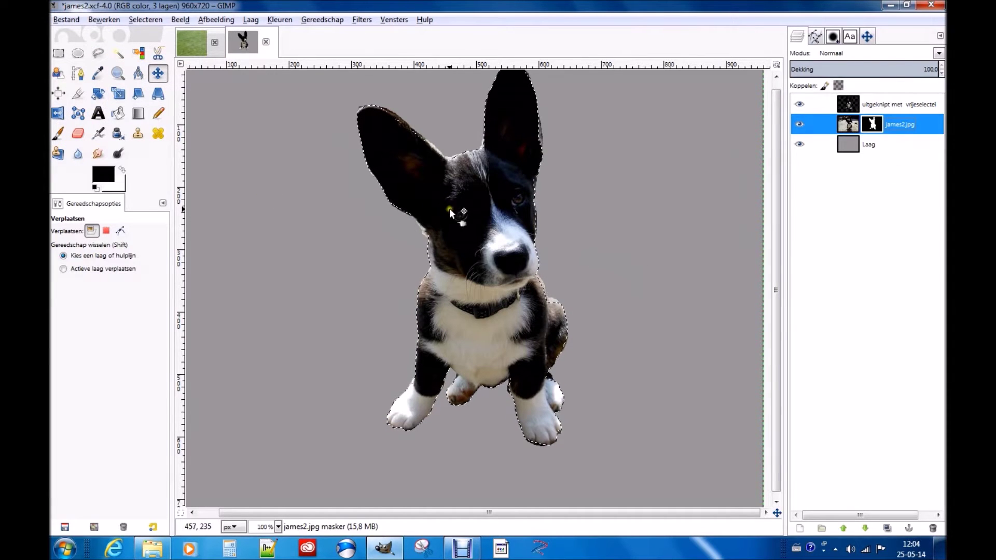
# Step: Clear the selection, hide james2.jpg and activate the 'uitgeknipt met vrijeselectei' cut-out layer
pyautogui.rightClick(445, 195)
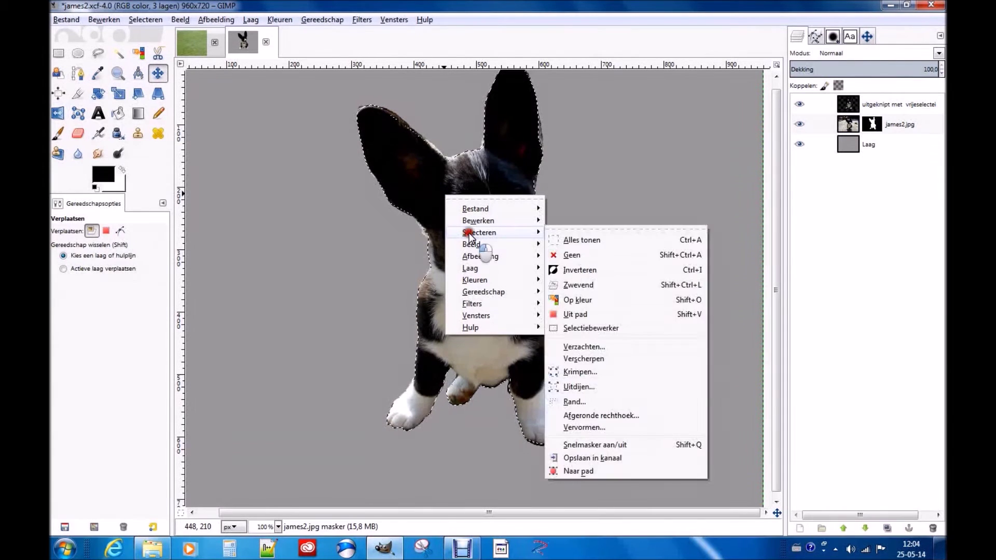
pyautogui.moveTo(478, 233)
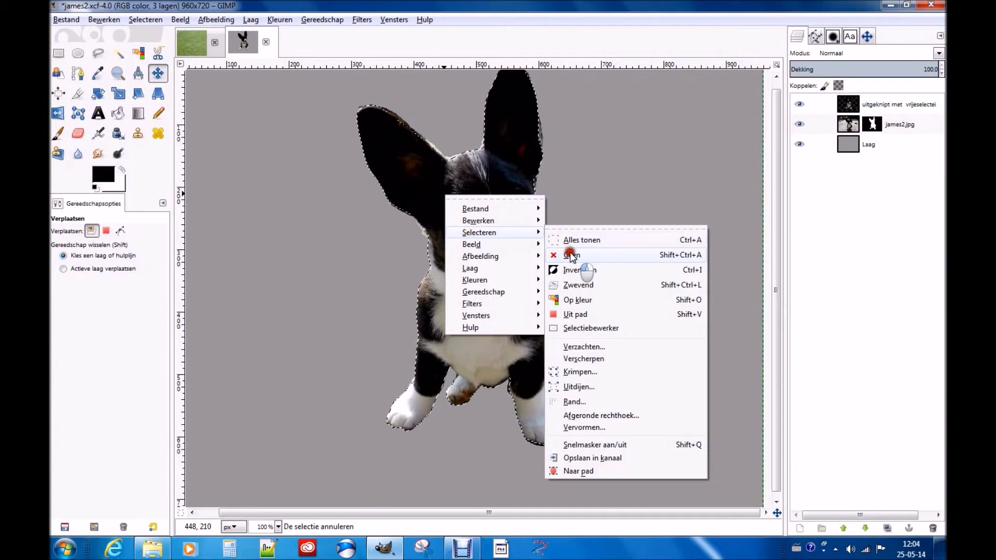
pyautogui.click(569, 253)
pyautogui.click(801, 124)
pyautogui.click(896, 104)
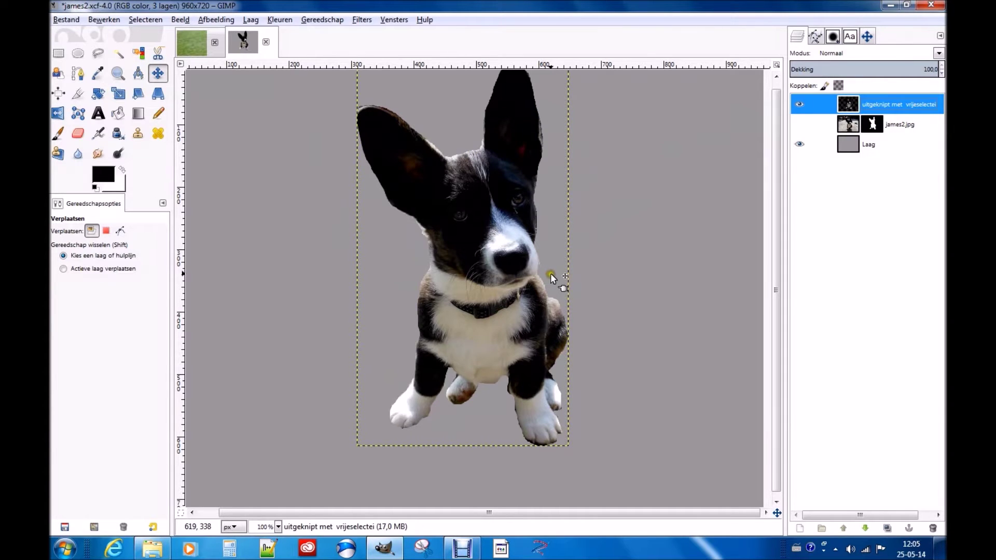
# Step: Hide the cut-out layer, show james2.jpg, select its mask and choose the Paintbrush at size 18.95
pyautogui.scroll(2, 550, 272)
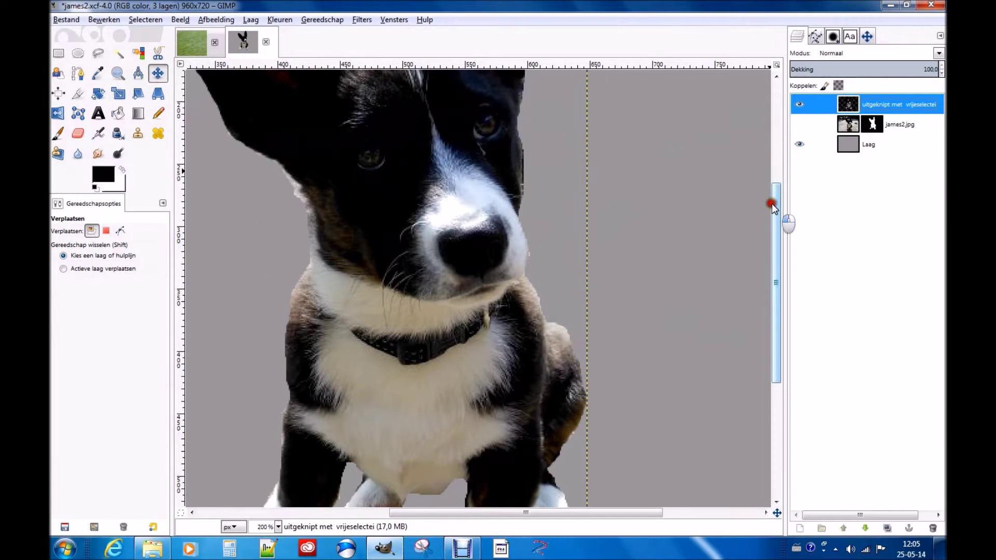
pyautogui.moveTo(776, 200); pyautogui.dragTo(776, 133)
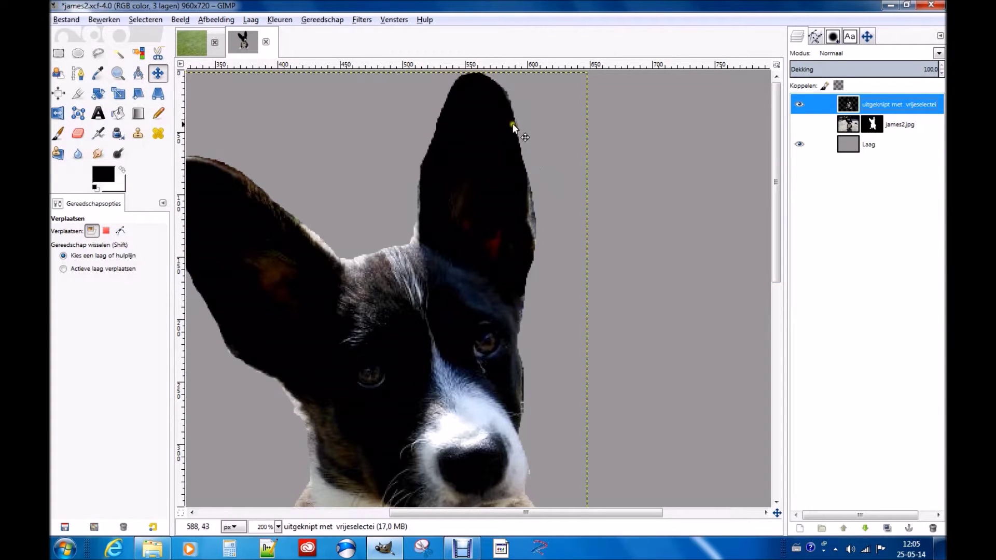
pyautogui.click(800, 104)
pyautogui.click(798, 125)
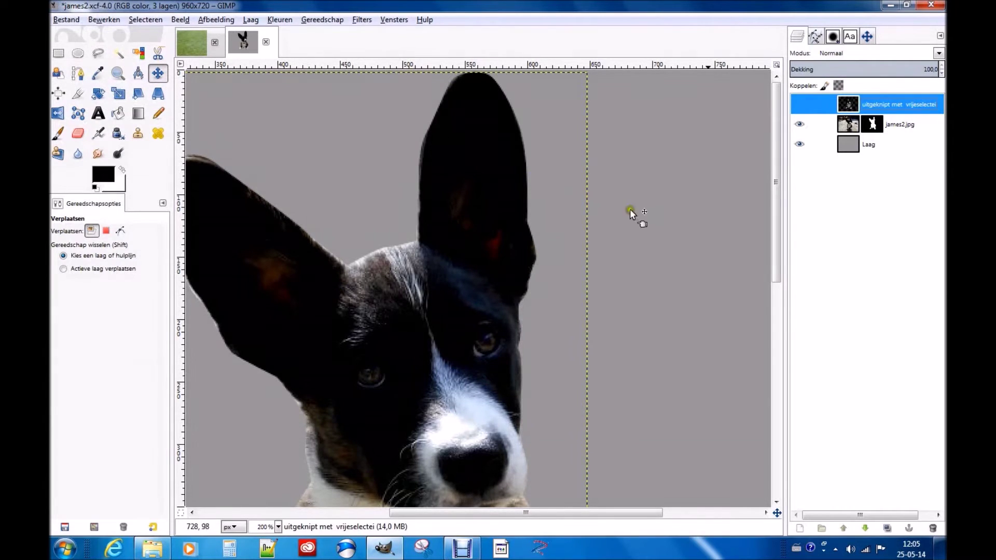
pyautogui.click(877, 126)
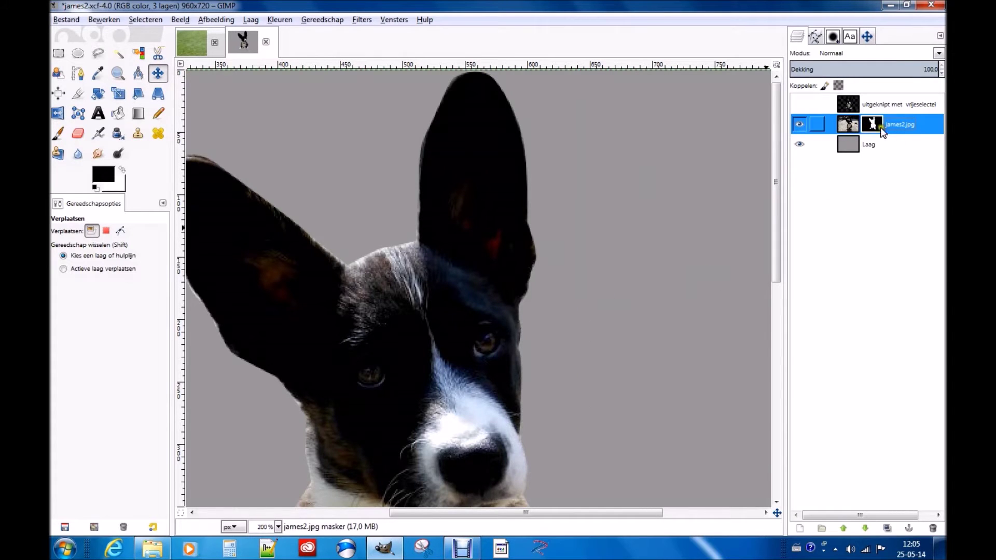
pyautogui.moveTo(775, 228)
pyautogui.mouseDown()
pyautogui.moveTo(778, 240)
pyautogui.moveTo(776, 222)
pyautogui.mouseUp()
pyautogui.click(57, 135)
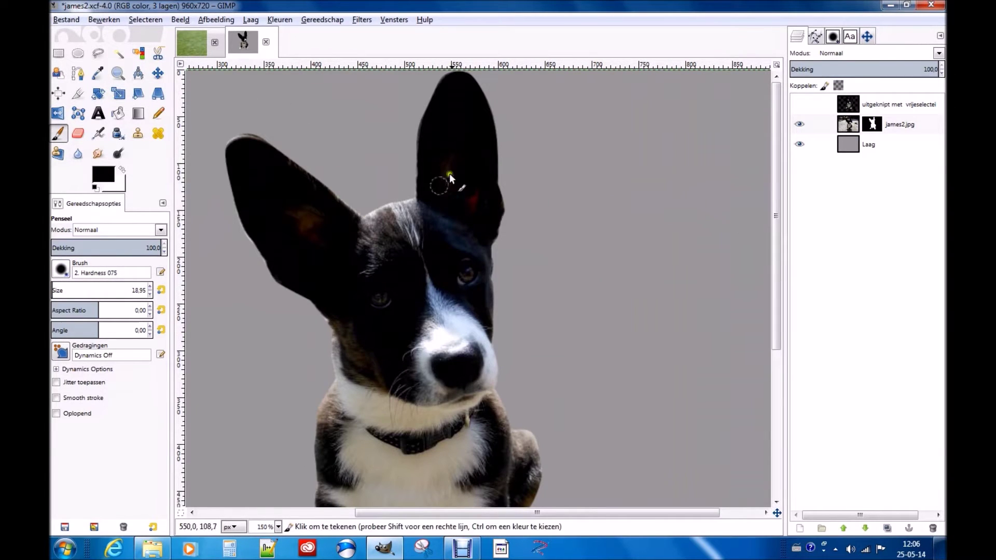
pyautogui.scroll(1, 422, 201)
pyautogui.scroll(1, 363, 213)
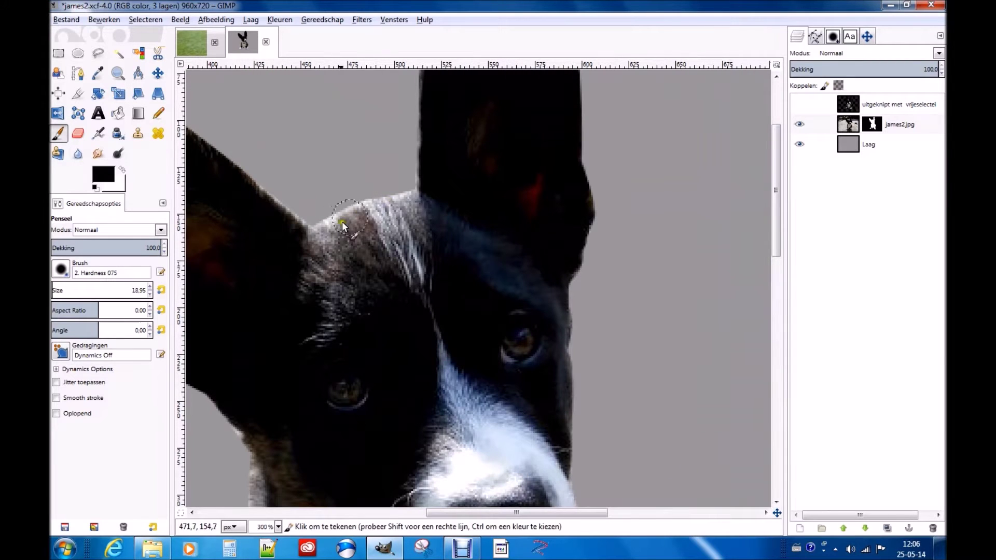
pyautogui.scroll(3, 766, 176)
pyautogui.scroll(-1, 766, 181)
pyautogui.scroll(1, 766, 185)
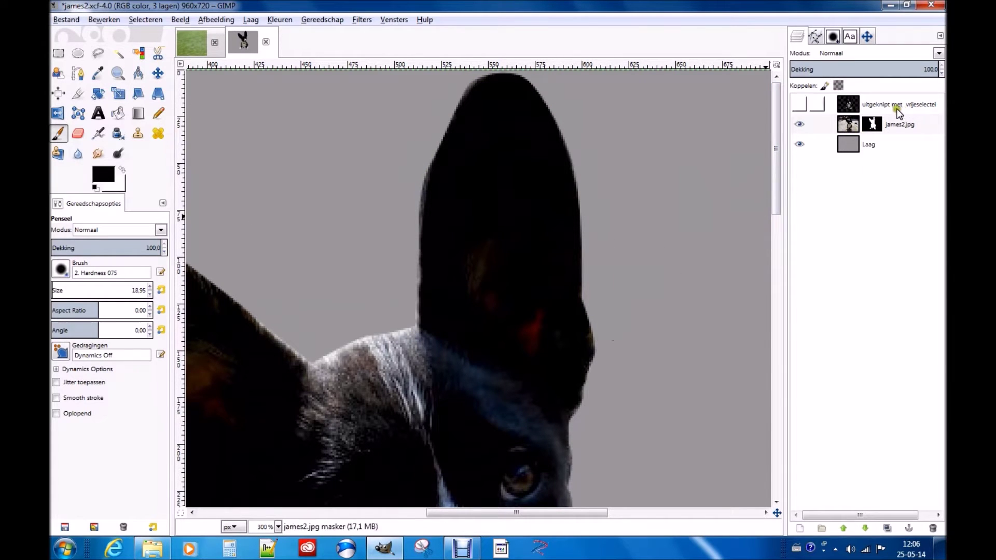
pyautogui.rightClick(875, 127)
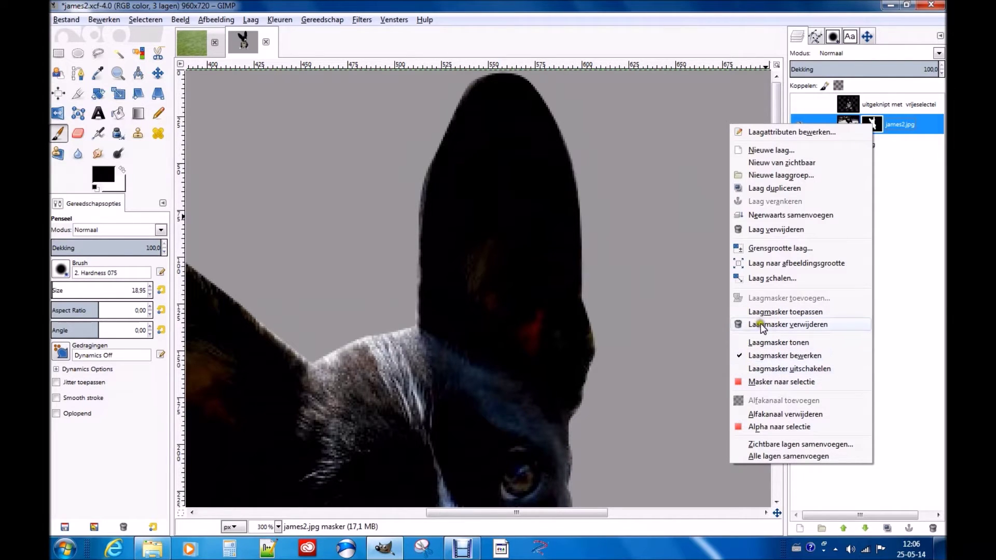
pyautogui.click(738, 369)
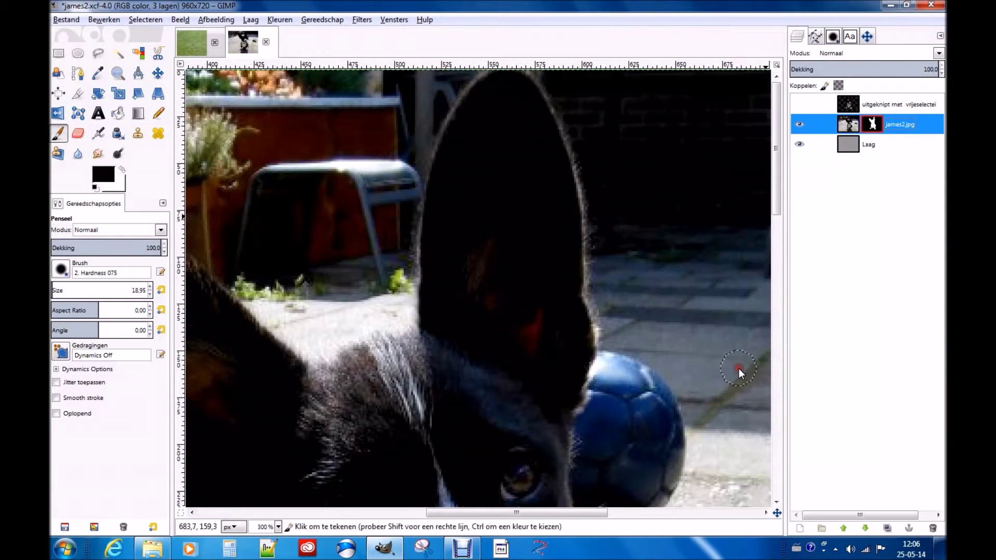
pyautogui.rightClick(870, 127)
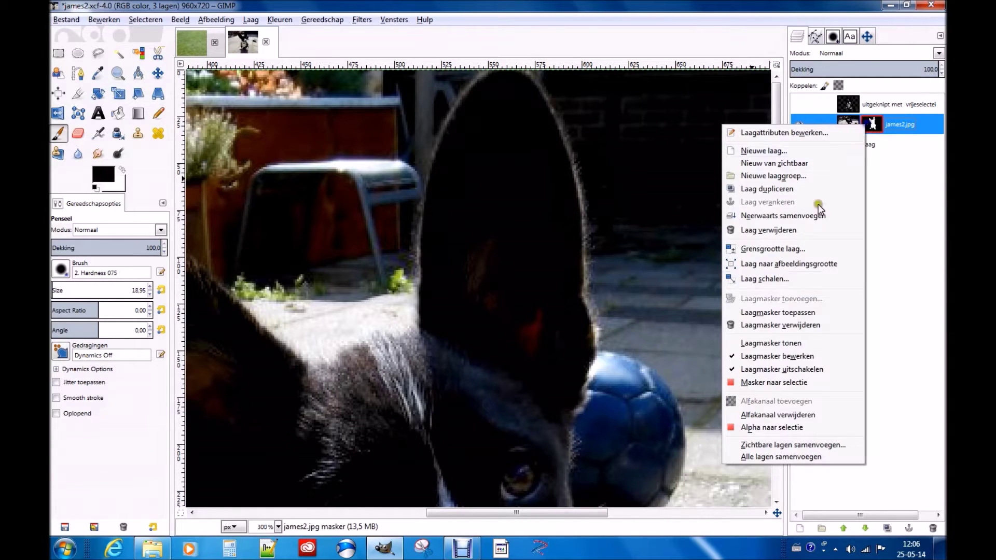
pyautogui.click(733, 370)
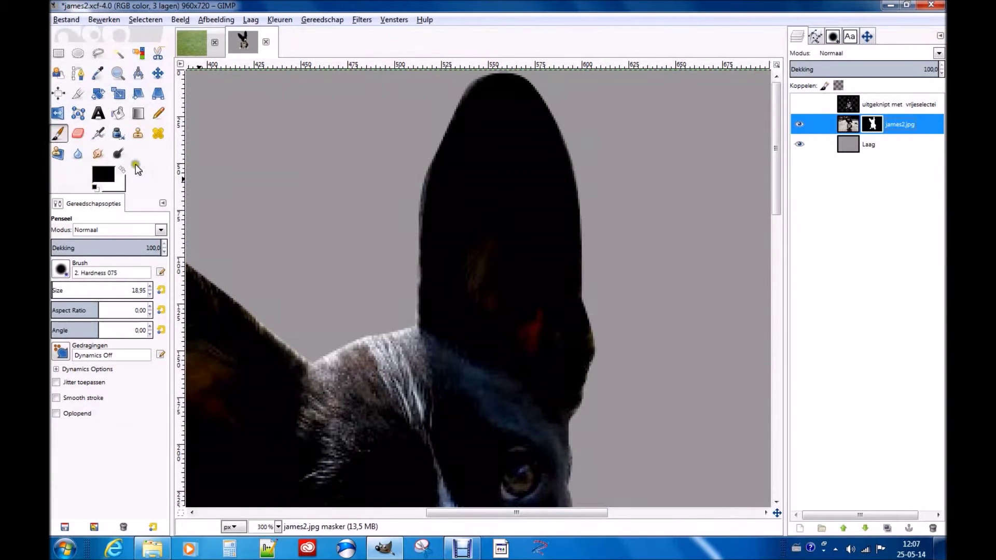
# Step: Paint the mask along the ear's right edge with the Paintbrush at 27.7 opacity
pyautogui.click(58, 135)
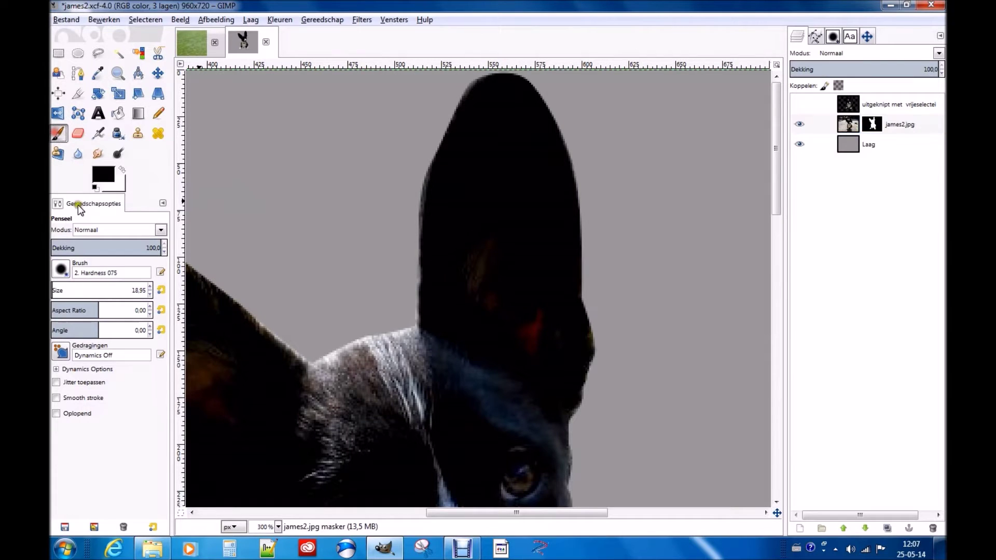
pyautogui.click(81, 245)
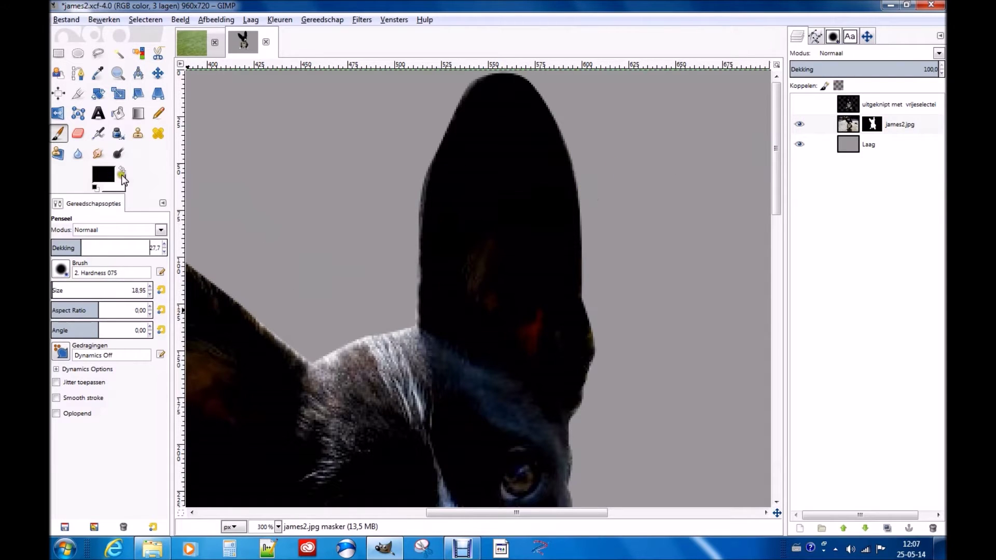
pyautogui.click(571, 220)
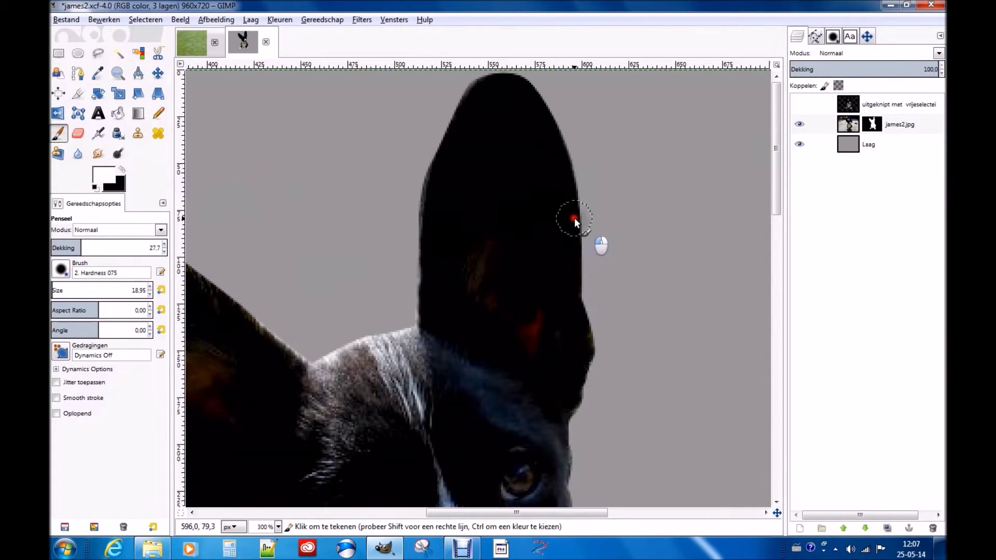
pyautogui.moveTo(568, 218); pyautogui.dragTo(553, 152)
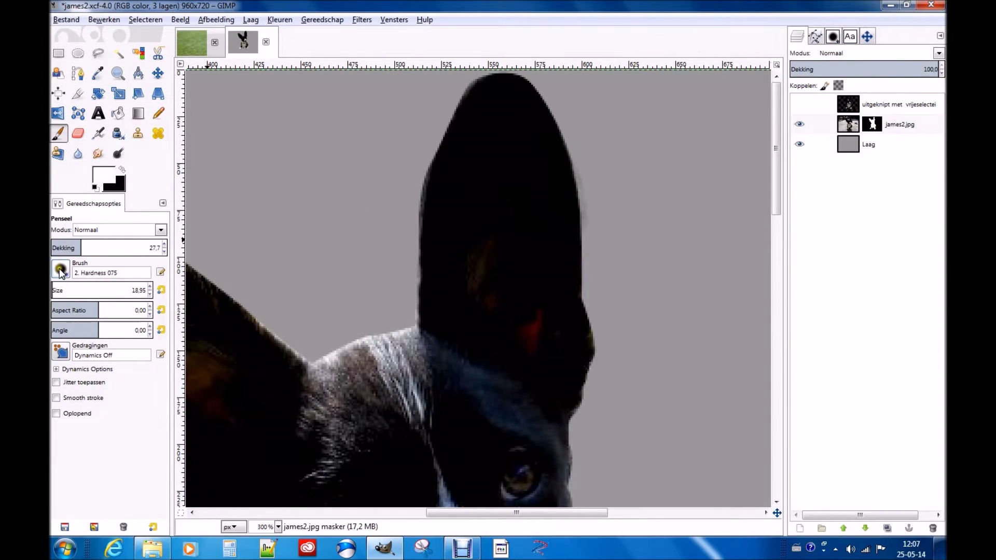
# Step: Set the brush size to 8 and paint the ear edge from the tip downward
pyautogui.click(52, 289)
pyautogui.tripleClick(148, 287)
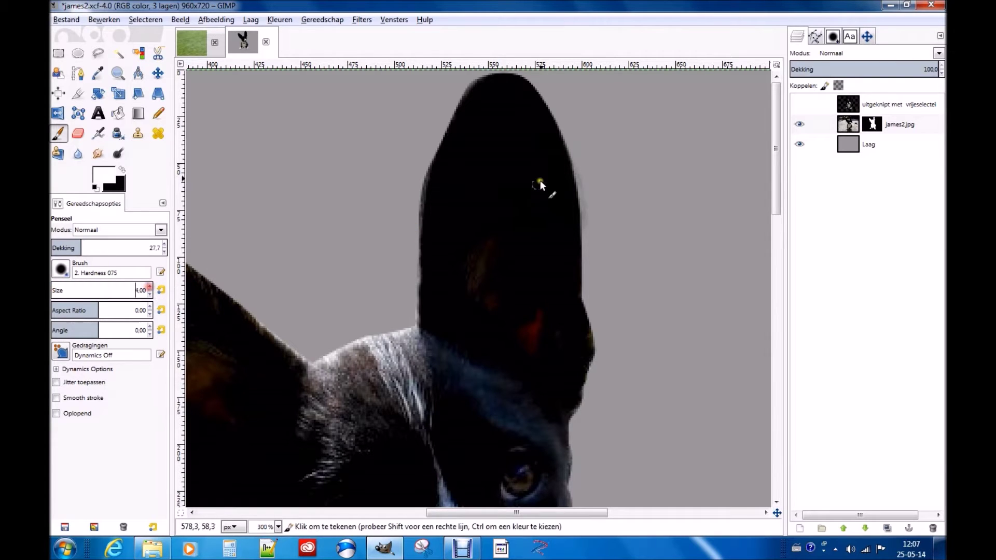
pyautogui.doubleClick(149, 286)
pyautogui.doubleClick(150, 287)
pyautogui.write('8')
pyautogui.moveTo(553, 129); pyautogui.dragTo(560, 132)
pyautogui.moveTo(566, 151)
pyautogui.mouseDown()
pyautogui.moveTo(567, 163)
pyautogui.moveTo(529, 94)
pyautogui.mouseUp()
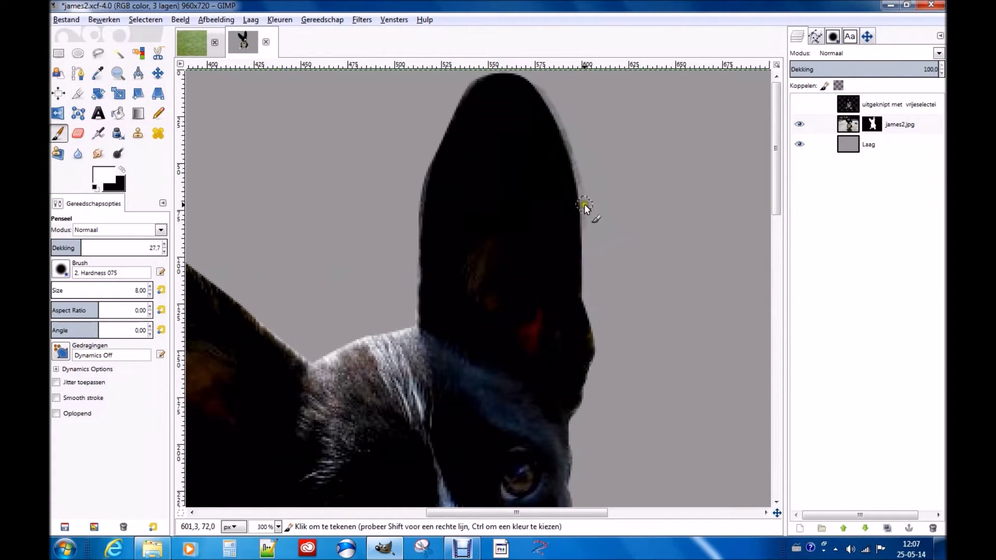
pyautogui.moveTo(580, 263)
pyautogui.mouseDown()
pyautogui.moveTo(579, 297)
pyautogui.moveTo(578, 229)
pyautogui.mouseUp()
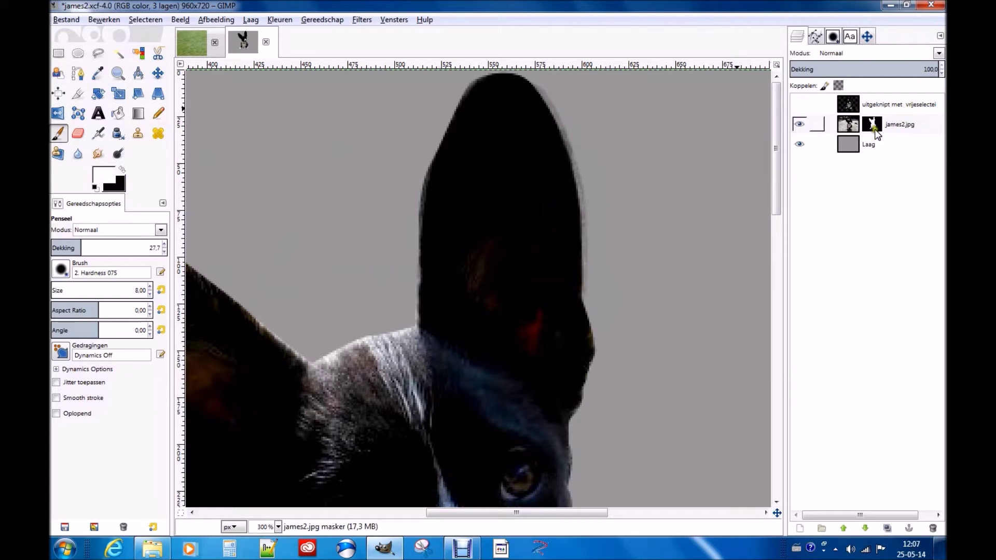
pyautogui.click(874, 128)
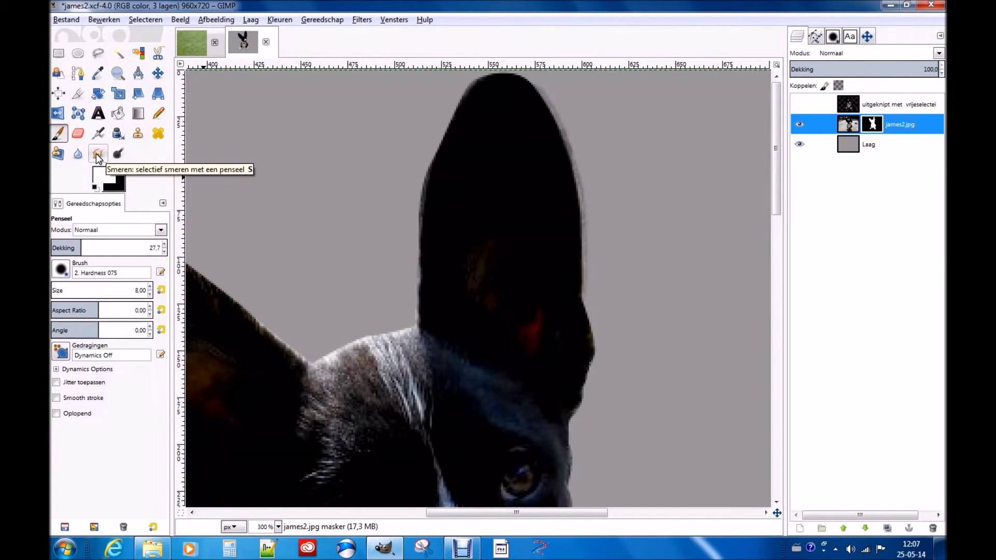
# Step: Smudge the tall ear's right edge on the mask, working up to the tip
pyautogui.click(96, 154)
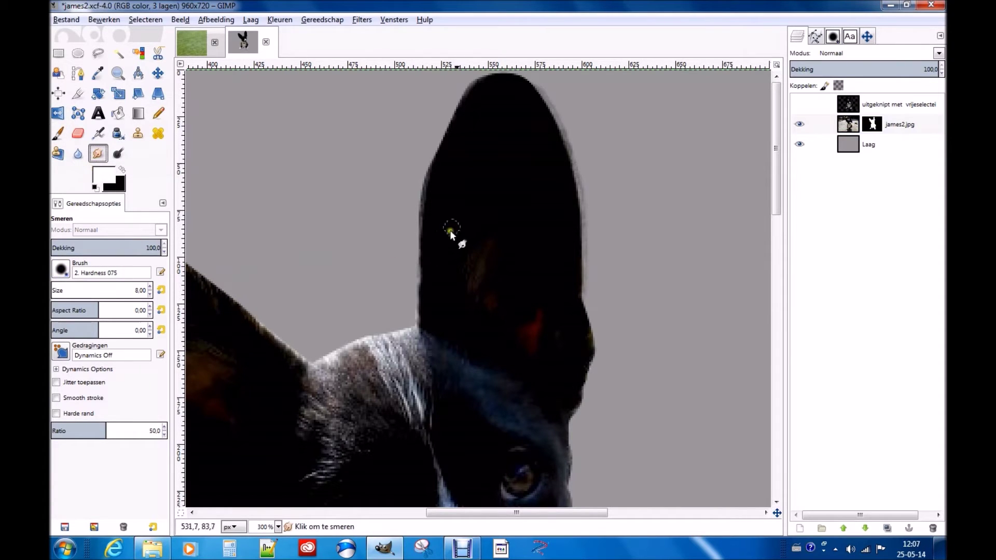
pyautogui.moveTo(575, 210); pyautogui.dragTo(578, 197)
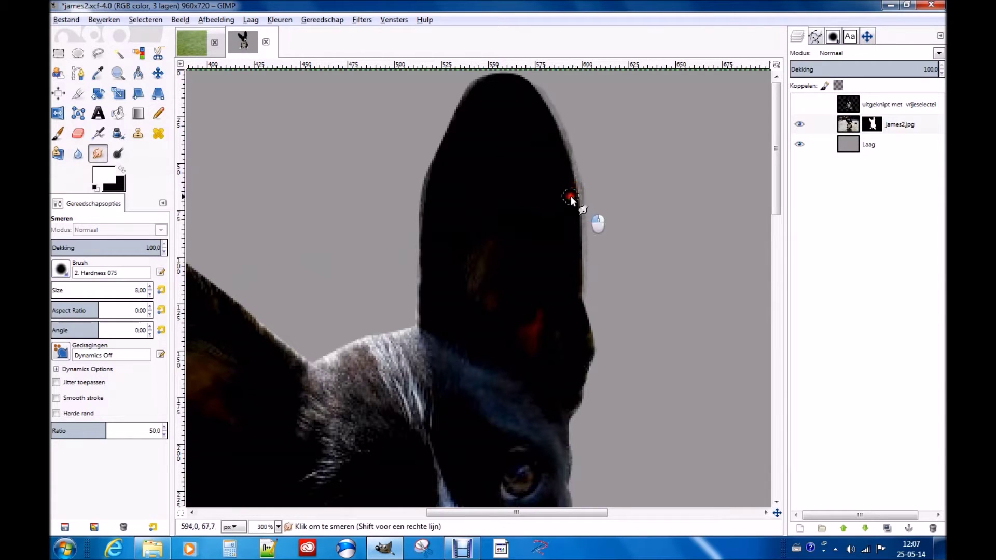
pyautogui.click(572, 173)
pyautogui.moveTo(567, 158); pyautogui.dragTo(569, 180)
pyautogui.moveTo(555, 126); pyautogui.dragTo(557, 137)
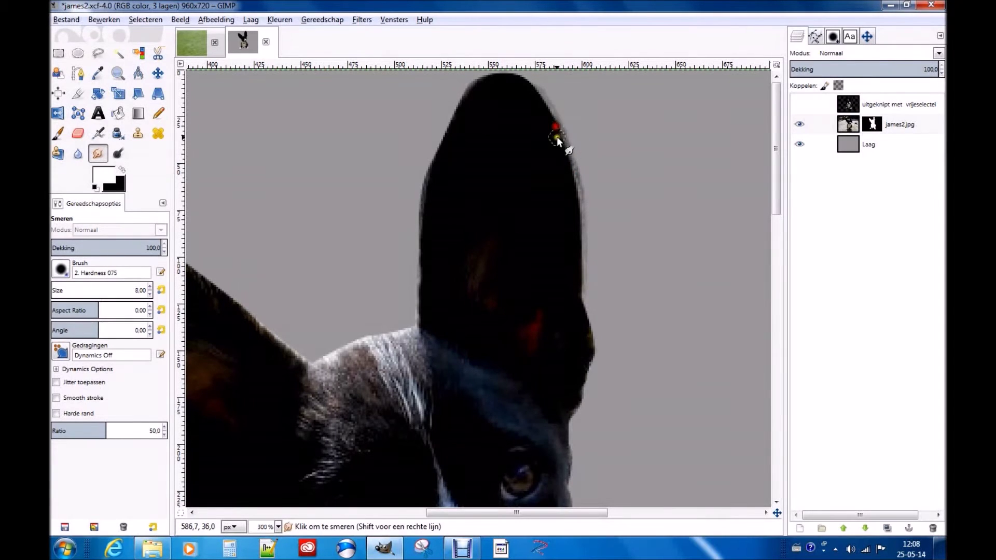
pyautogui.click(550, 114)
pyautogui.click(544, 100)
pyautogui.moveTo(537, 98)
pyautogui.mouseDown()
pyautogui.moveTo(401, 339)
pyautogui.moveTo(410, 349)
pyautogui.mouseUp()
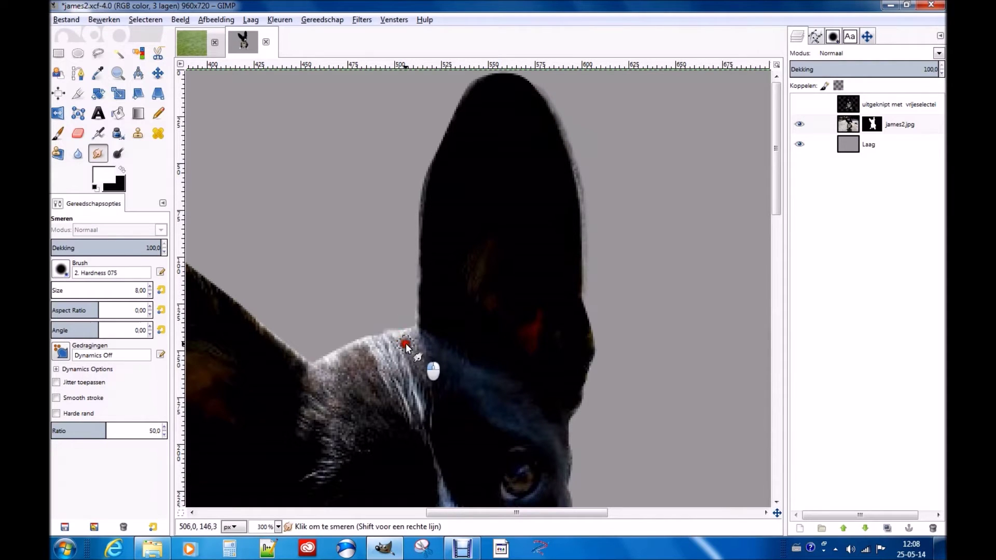
# Step: Smudge the neck fur edge and the tall ear's left edge on the james2.jpg mask
pyautogui.click(875, 126)
pyautogui.moveTo(394, 332)
pyautogui.mouseDown()
pyautogui.moveTo(418, 344)
pyautogui.moveTo(339, 345)
pyautogui.mouseUp()
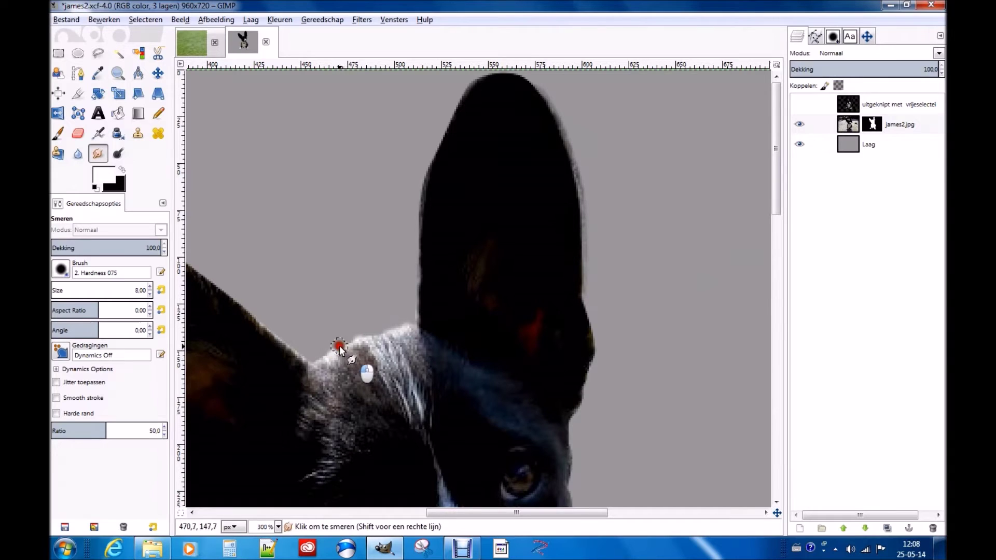
pyautogui.moveTo(317, 359)
pyautogui.mouseDown()
pyautogui.moveTo(356, 329)
pyautogui.moveTo(360, 340)
pyautogui.moveTo(335, 340)
pyautogui.moveTo(323, 354)
pyautogui.moveTo(373, 329)
pyautogui.moveTo(402, 329)
pyautogui.moveTo(262, 314)
pyautogui.moveTo(267, 333)
pyautogui.moveTo(309, 362)
pyautogui.moveTo(238, 290)
pyautogui.moveTo(212, 284)
pyautogui.moveTo(205, 265)
pyautogui.moveTo(257, 317)
pyautogui.mouseUp()
pyautogui.moveTo(422, 333)
pyautogui.mouseDown()
pyautogui.moveTo(411, 304)
pyautogui.moveTo(417, 191)
pyautogui.moveTo(427, 214)
pyautogui.mouseUp()
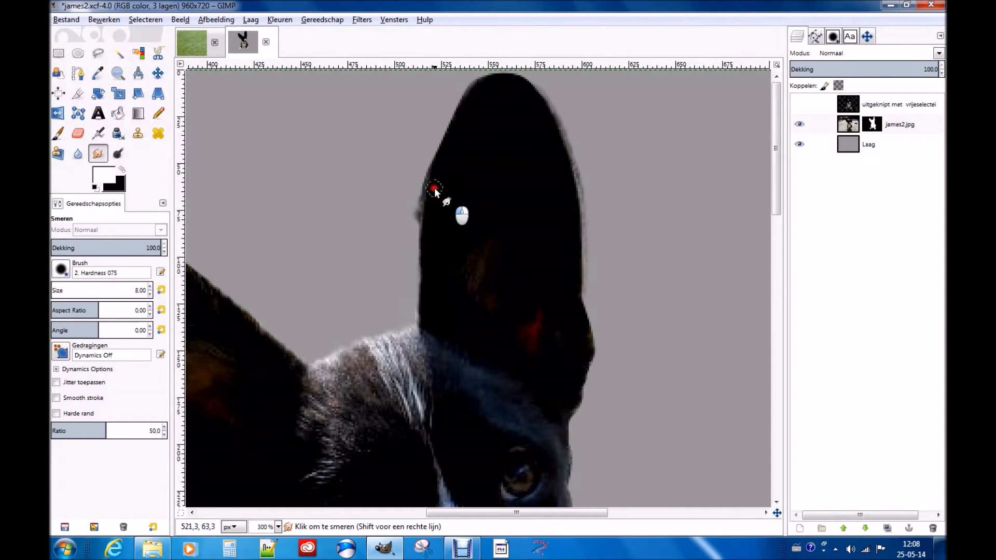
pyautogui.click(437, 169)
pyautogui.moveTo(437, 169)
pyautogui.mouseDown()
pyautogui.moveTo(422, 171)
pyautogui.moveTo(420, 194)
pyautogui.mouseUp()
pyautogui.moveTo(412, 207)
pyautogui.mouseDown()
pyautogui.moveTo(419, 196)
pyautogui.moveTo(361, 195)
pyautogui.mouseUp()
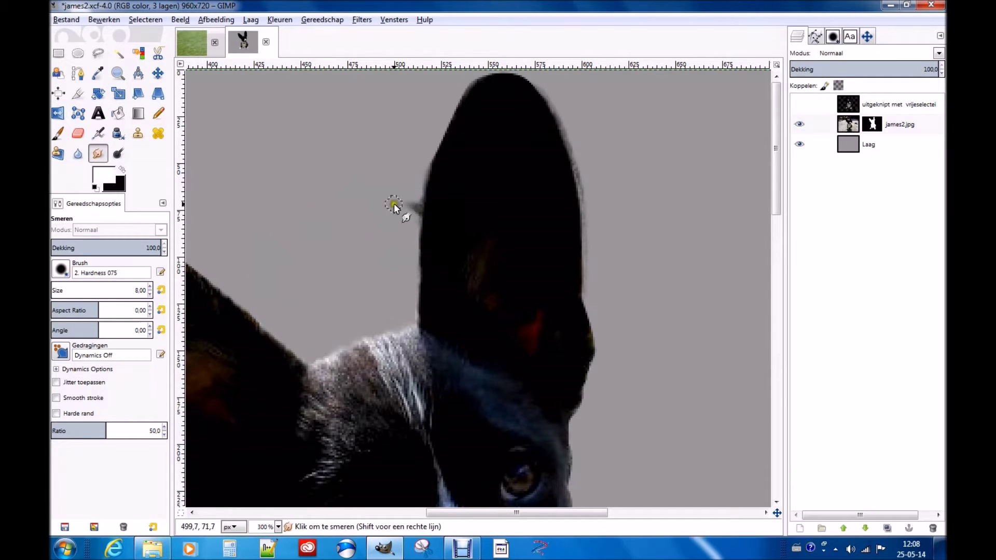
pyautogui.moveTo(407, 207); pyautogui.dragTo(417, 217)
pyautogui.moveTo(413, 201); pyautogui.dragTo(417, 208)
pyautogui.moveTo(583, 309); pyautogui.dragTo(583, 337)
pyautogui.moveTo(420, 329)
pyautogui.mouseDown()
pyautogui.moveTo(424, 349)
pyautogui.moveTo(309, 367)
pyautogui.mouseUp()
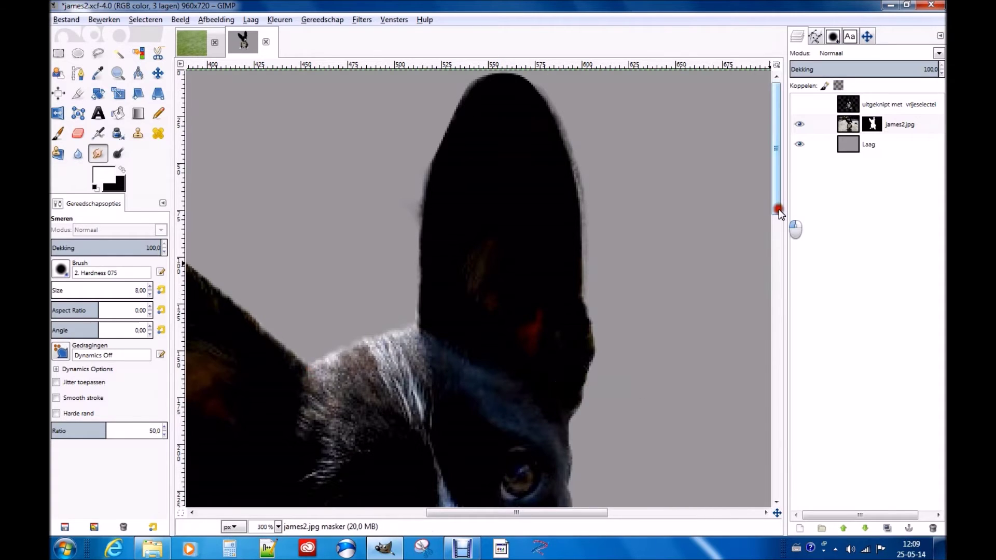
# Step: Smudge the head edge below the ear and beside the eye
pyautogui.moveTo(778, 210); pyautogui.dragTo(779, 232)
pyautogui.moveTo(564, 352); pyautogui.dragTo(569, 384)
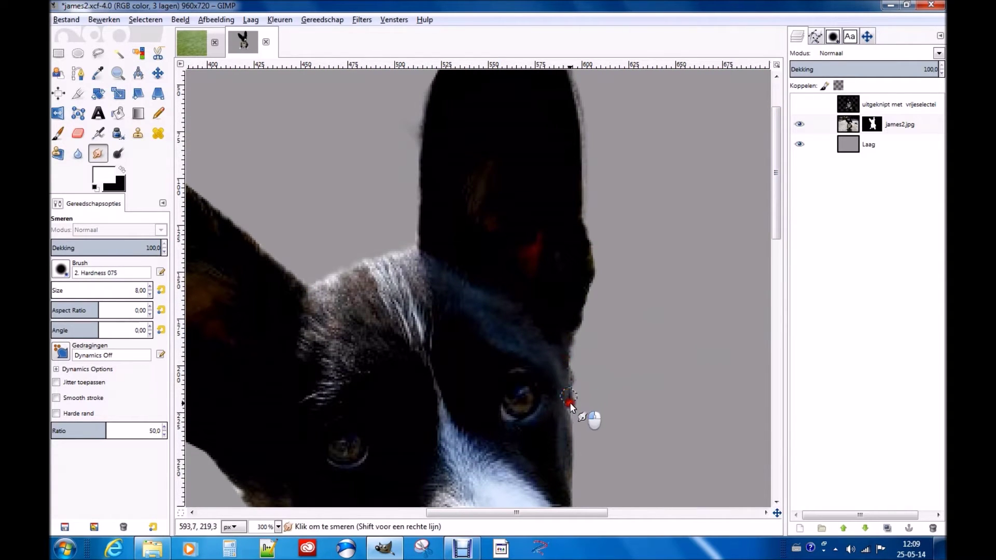
pyautogui.moveTo(566, 365); pyautogui.dragTo(553, 374)
pyautogui.moveTo(571, 411); pyautogui.dragTo(577, 381)
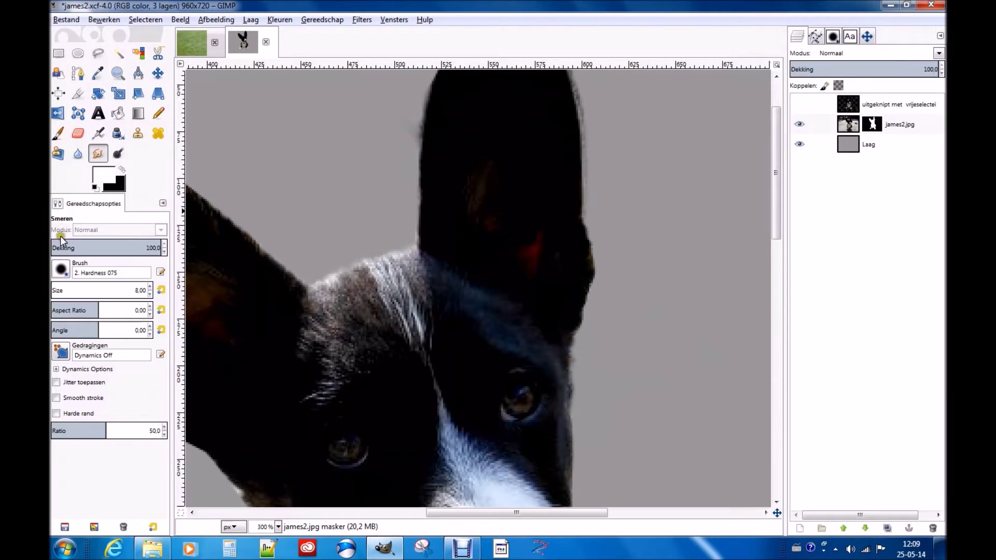
# Step: Smudge the fur and ear's left edge using the Texture Hose 02 brush
pyautogui.click(61, 269)
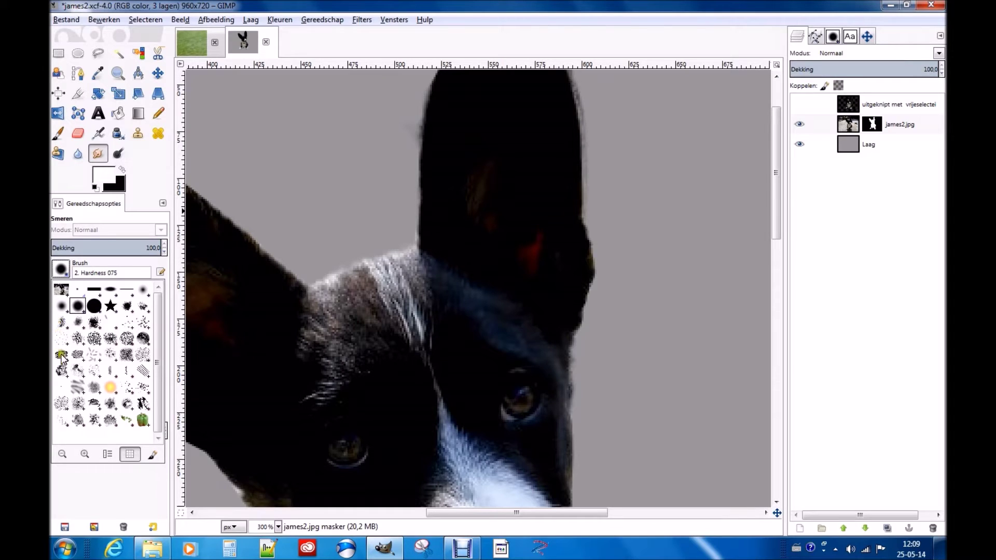
pyautogui.click(61, 422)
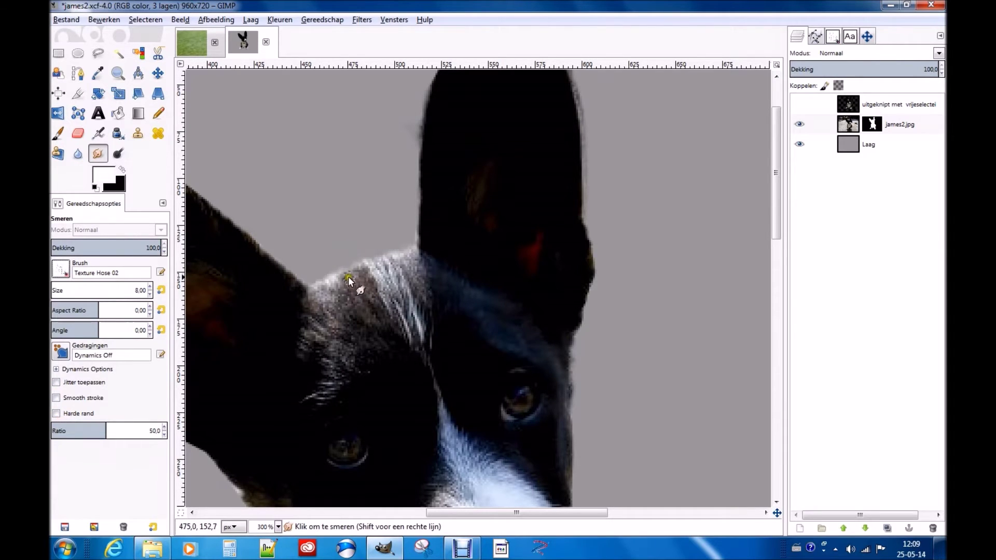
pyautogui.moveTo(369, 258)
pyautogui.mouseDown()
pyautogui.moveTo(415, 249)
pyautogui.moveTo(407, 276)
pyautogui.moveTo(412, 199)
pyautogui.mouseUp()
pyautogui.moveTo(413, 188); pyautogui.dragTo(419, 229)
pyautogui.moveTo(419, 230); pyautogui.dragTo(413, 204)
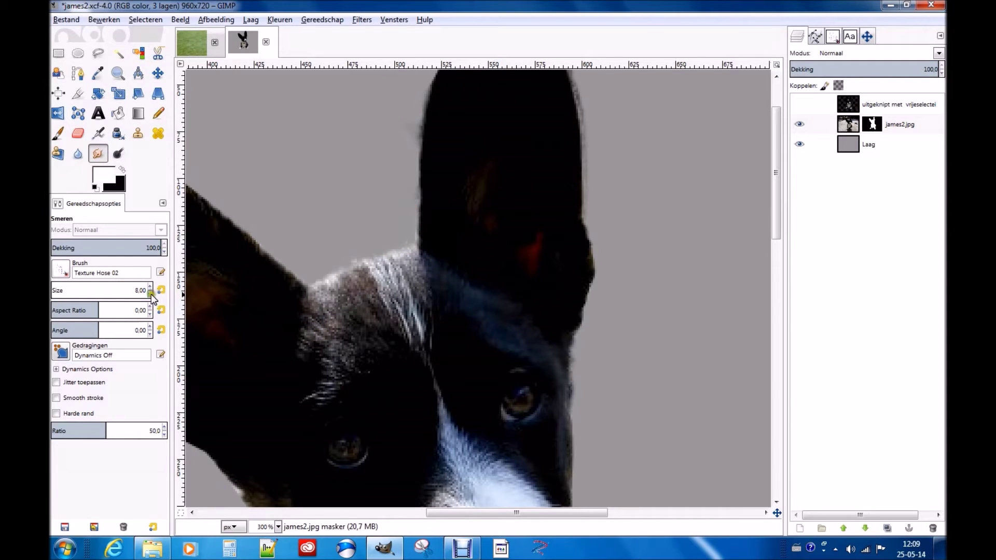
# Step: Smudge the ear's right edge with the 2. Hardness 075 brush, then hide james2.jpg
pyautogui.click(592, 279)
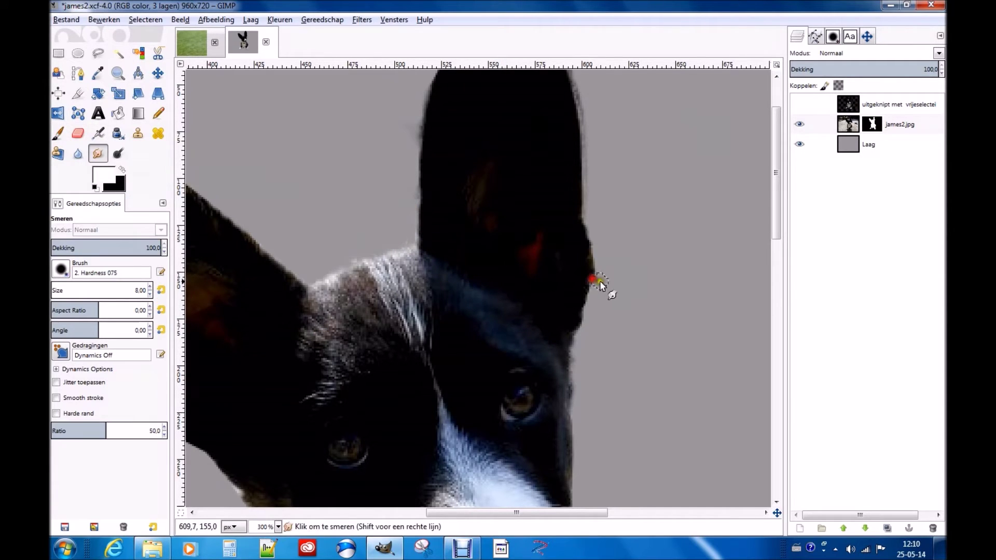
pyautogui.moveTo(593, 258); pyautogui.dragTo(578, 196)
pyautogui.moveTo(583, 103); pyautogui.dragTo(583, 120)
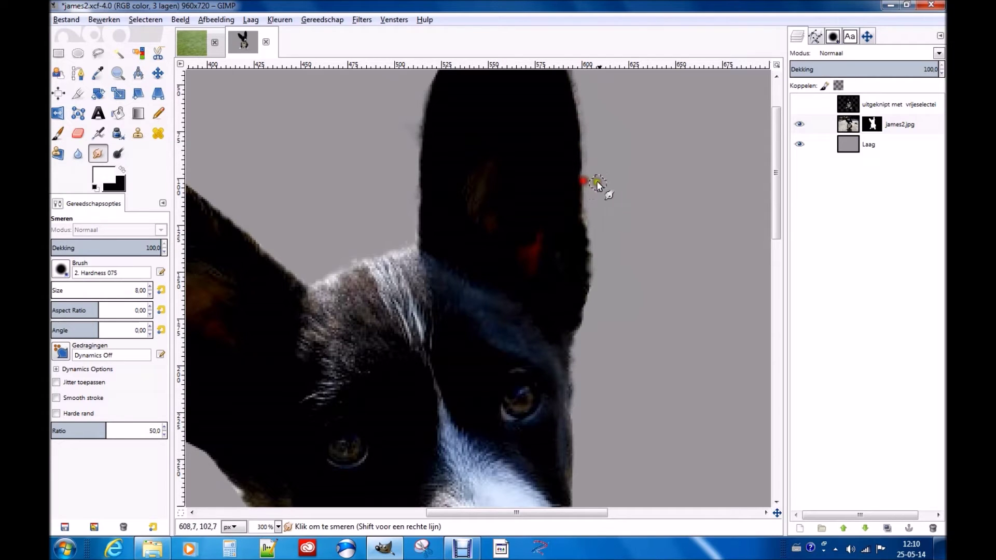
pyautogui.moveTo(583, 210)
pyautogui.mouseDown()
pyautogui.moveTo(577, 217)
pyautogui.moveTo(605, 250)
pyautogui.mouseUp()
pyautogui.moveTo(774, 224); pyautogui.dragTo(767, 197)
pyautogui.moveTo(560, 104); pyautogui.dragTo(574, 149)
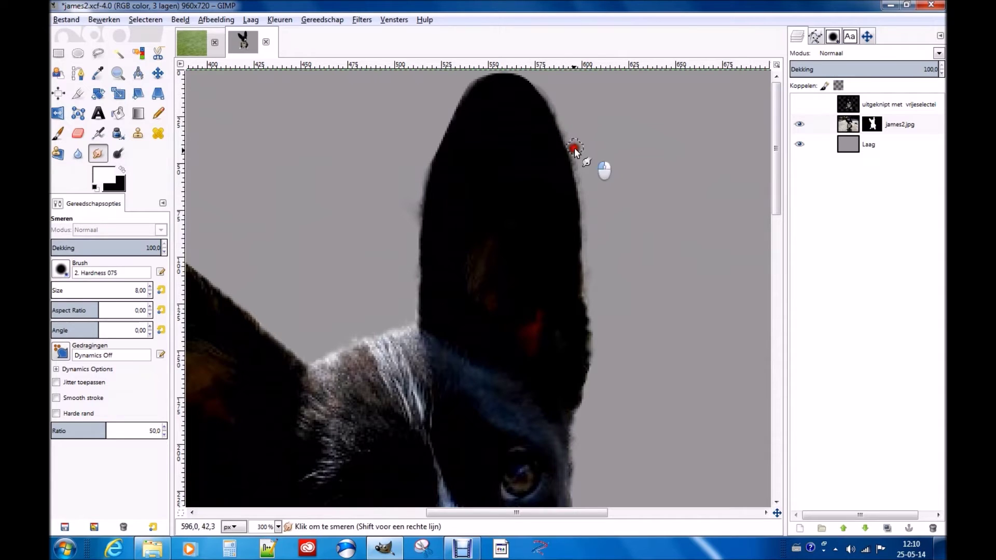
pyautogui.click(799, 125)
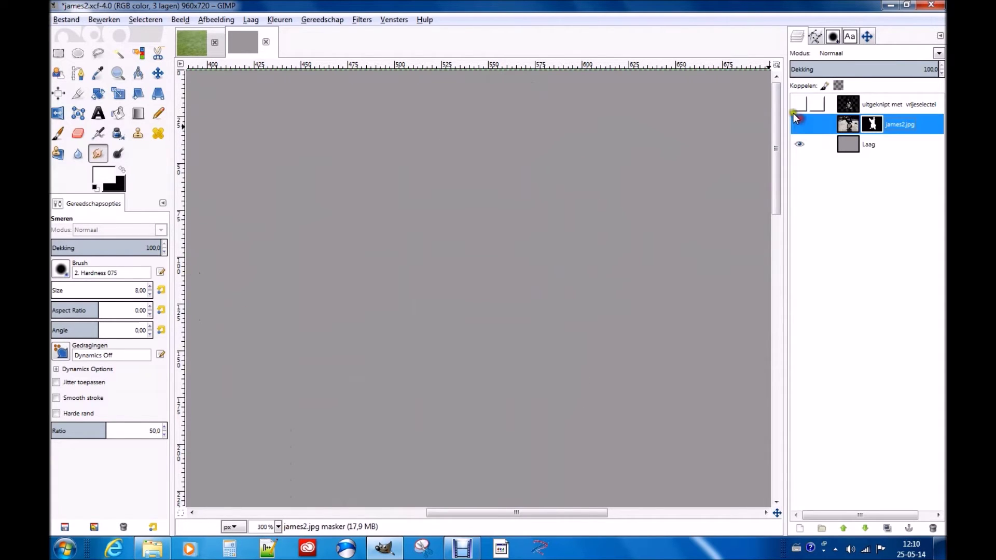
# Step: Compare the hard cut-out and soft masked layers, leaving only james2.jpg visible
pyautogui.click(799, 125)
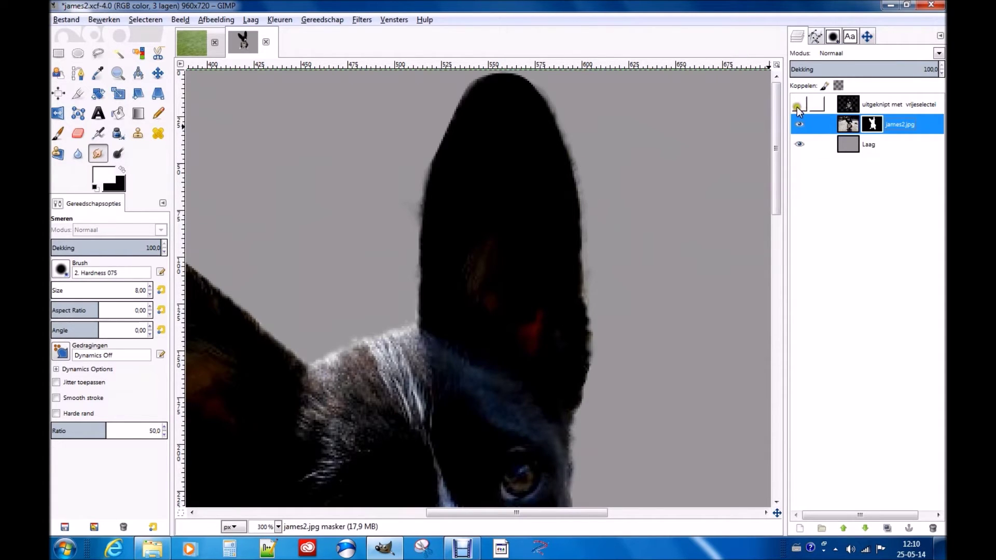
pyautogui.click(799, 104)
pyautogui.click(799, 124)
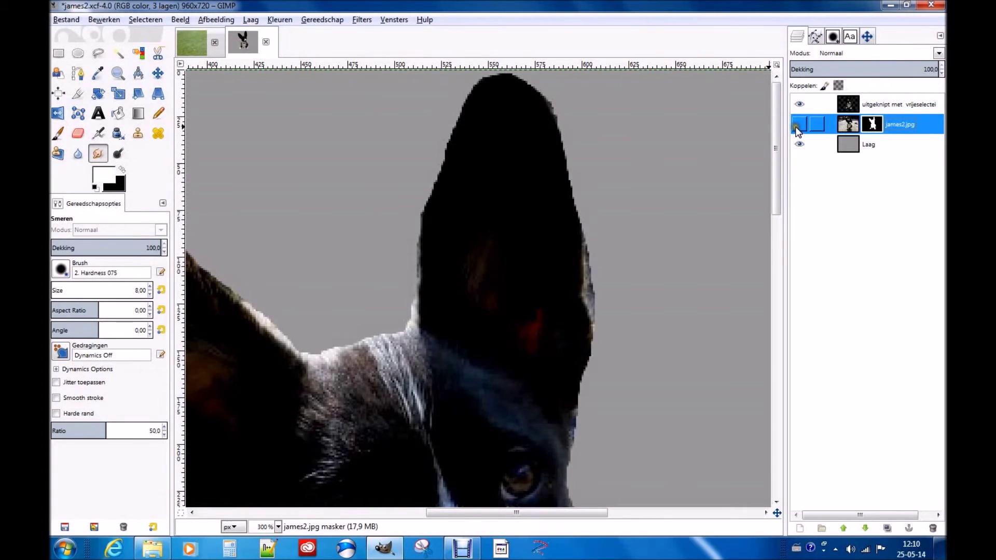
pyautogui.click(799, 124)
pyautogui.click(799, 104)
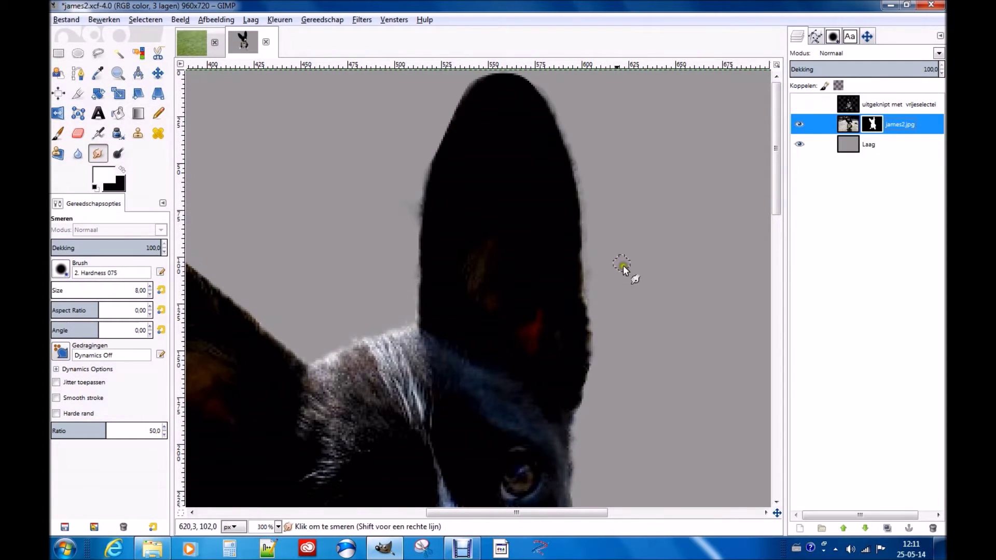
pyautogui.click(800, 106)
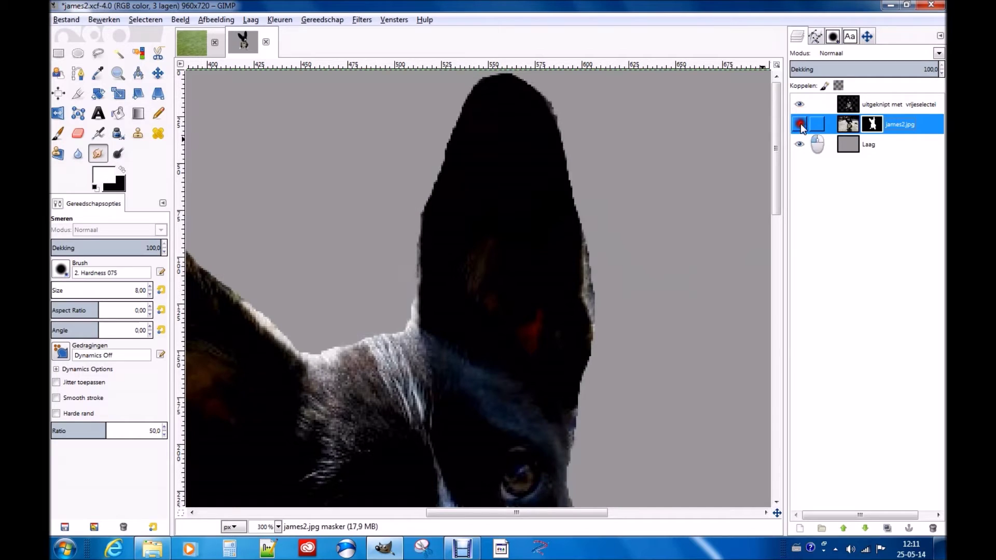
pyautogui.click(800, 124)
pyautogui.click(798, 104)
pyautogui.click(798, 125)
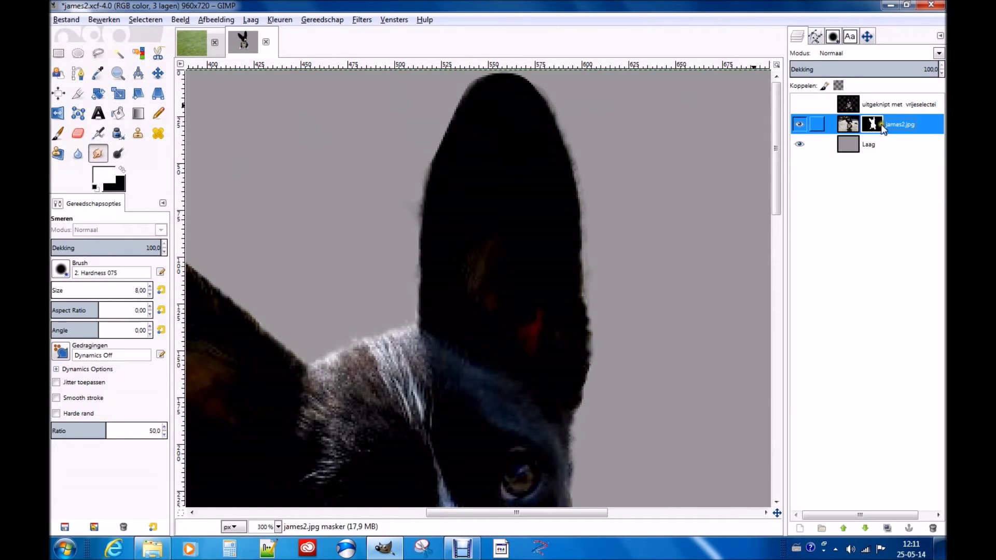
# Step: Smudge both ear edges into the grey background, up to the left ear tip
pyautogui.moveTo(548, 123); pyautogui.dragTo(578, 164)
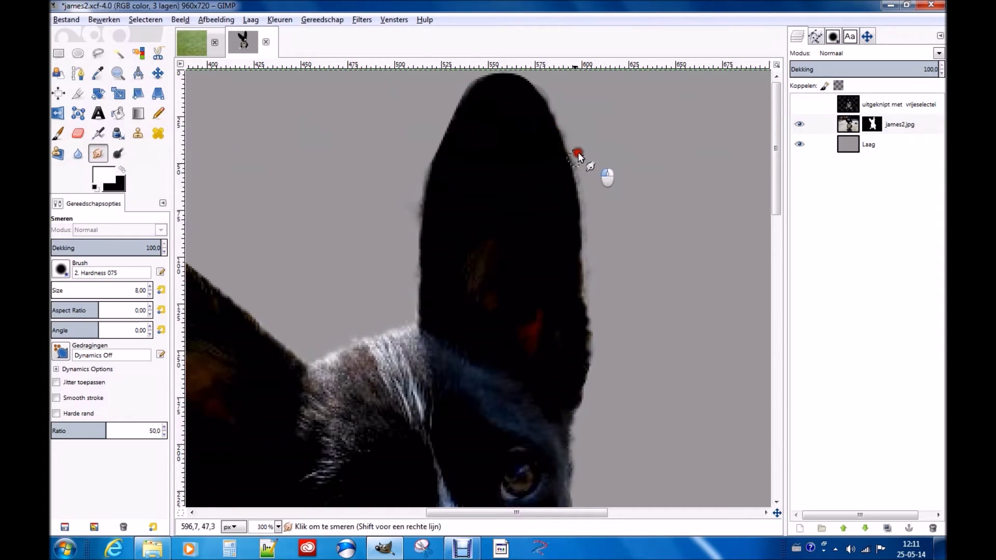
pyautogui.moveTo(435, 158); pyautogui.dragTo(444, 137)
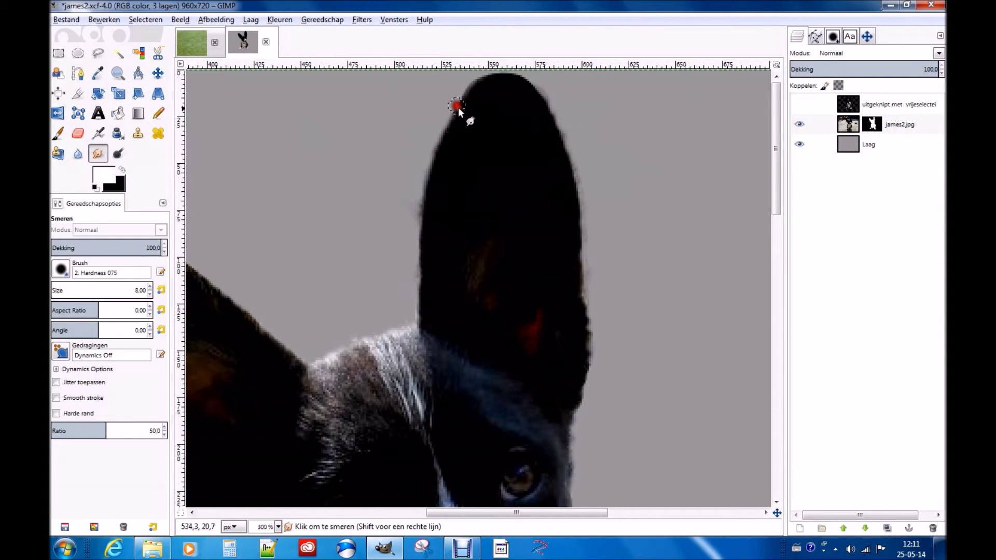
pyautogui.moveTo(444, 138); pyautogui.dragTo(469, 92)
pyautogui.moveTo(776, 203); pyautogui.dragTo(777, 238)
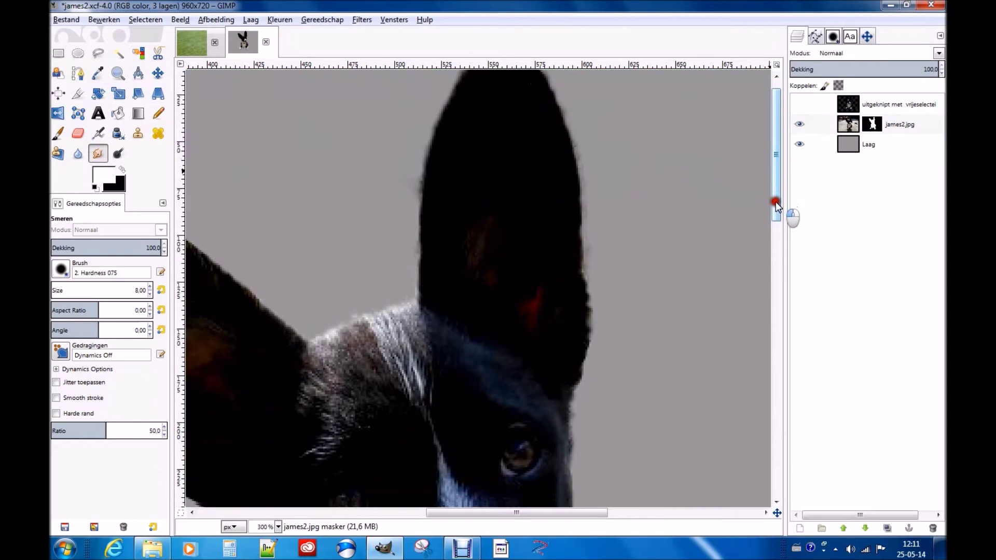
pyautogui.moveTo(356, 204); pyautogui.dragTo(329, 235)
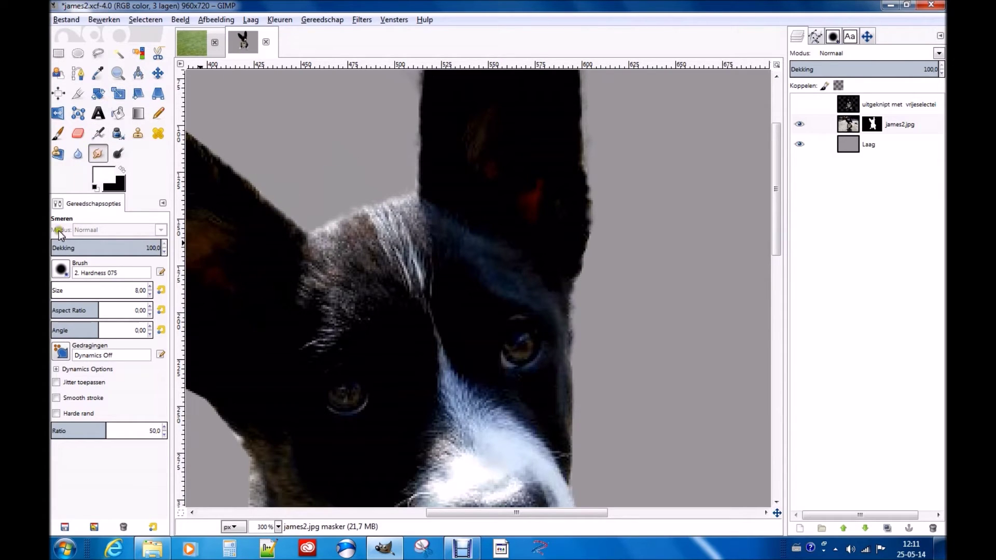
# Step: Reduce the Smudge size to 2 and blend the head-top fur and ear edge
pyautogui.click(149, 294)
pyautogui.click(150, 293)
pyautogui.click(149, 293)
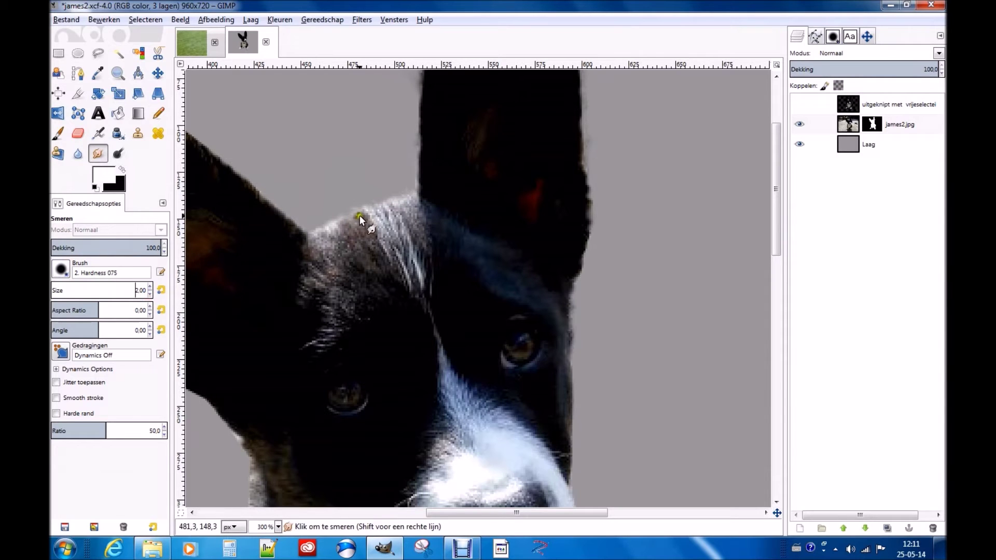
pyautogui.moveTo(354, 187); pyautogui.dragTo(386, 220)
pyautogui.moveTo(402, 197)
pyautogui.mouseDown()
pyautogui.moveTo(366, 227)
pyautogui.moveTo(312, 218)
pyautogui.mouseUp()
pyautogui.moveTo(556, 289)
pyautogui.mouseDown()
pyautogui.moveTo(577, 292)
pyautogui.moveTo(571, 372)
pyautogui.moveTo(574, 340)
pyautogui.mouseUp()
pyautogui.moveTo(775, 231); pyautogui.dragTo(776, 270)
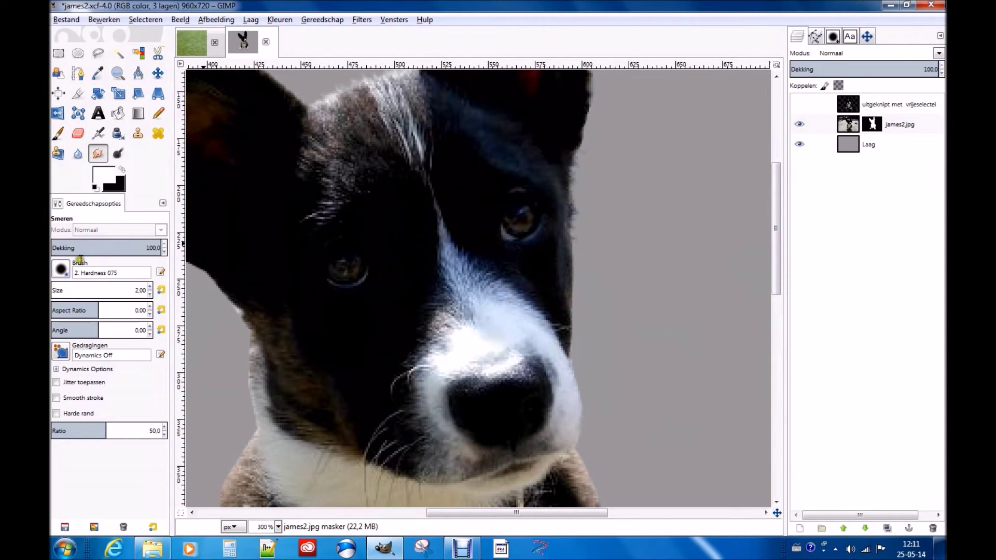
# Step: Enlarge the Smudge brush to 13.97 and soften the right and left face fur edges
pyautogui.click(64, 285)
pyautogui.moveTo(54, 290); pyautogui.dragTo(132, 288)
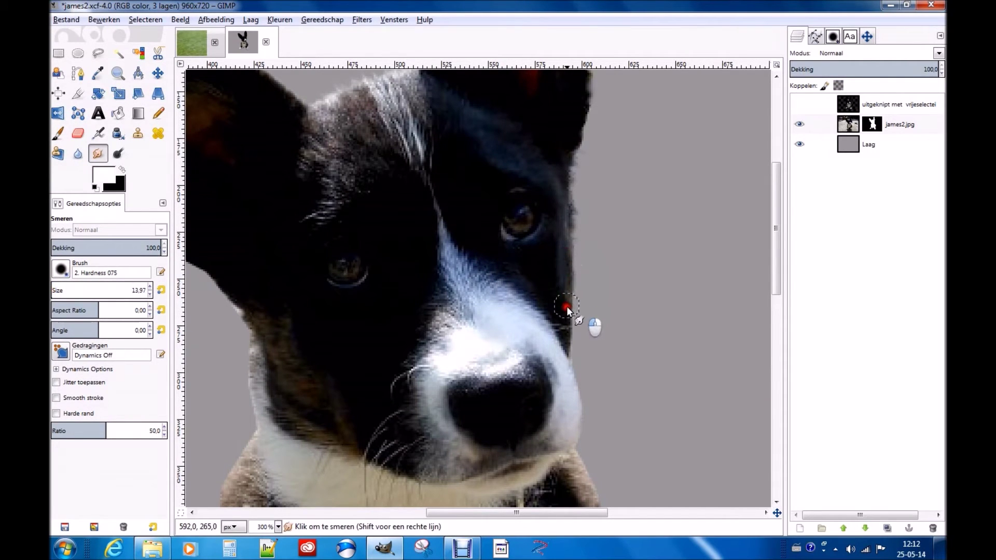
pyautogui.moveTo(566, 310); pyautogui.dragTo(573, 297)
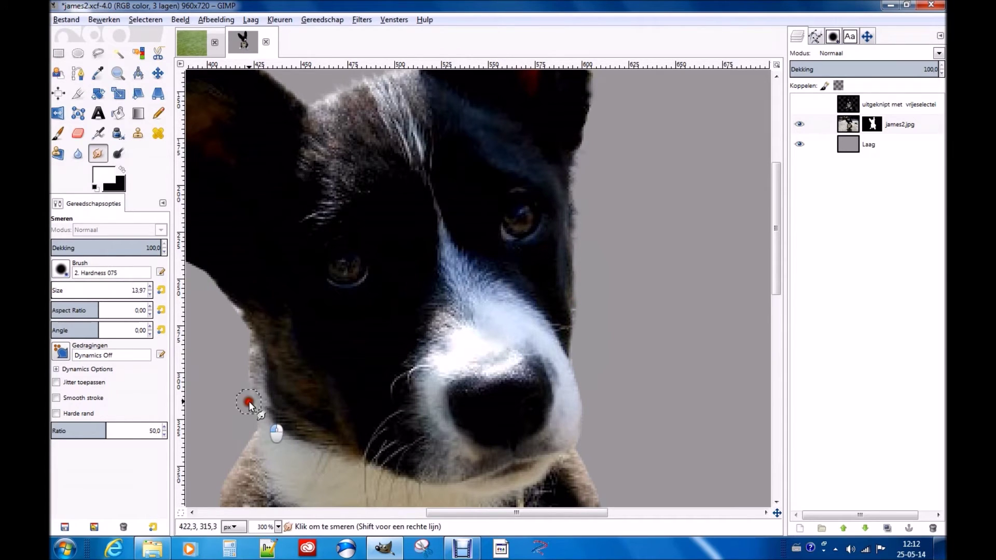
pyautogui.moveTo(254, 419)
pyautogui.mouseDown()
pyautogui.moveTo(226, 302)
pyautogui.moveTo(212, 288)
pyautogui.mouseUp()
pyautogui.moveTo(777, 278); pyautogui.dragTo(778, 313)
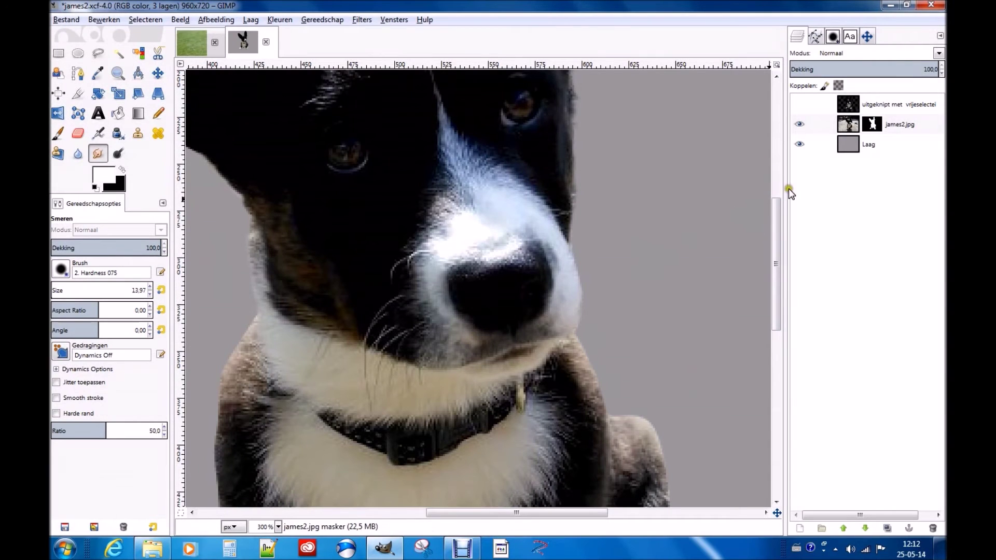
pyautogui.moveTo(776, 224); pyautogui.dragTo(748, 114)
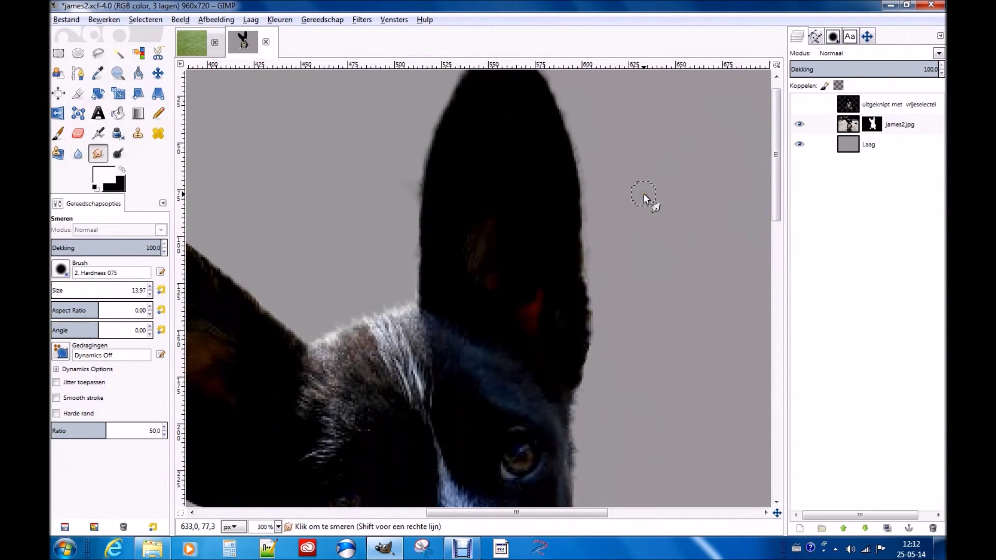
# Step: Zoom out, then select all of the grass photo and copy it
pyautogui.press('1')
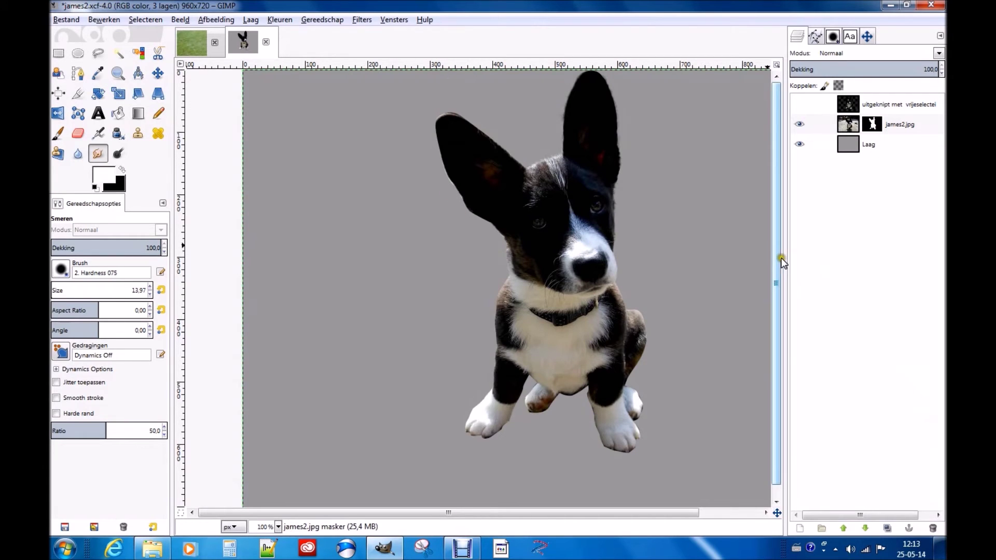
pyautogui.click(190, 43)
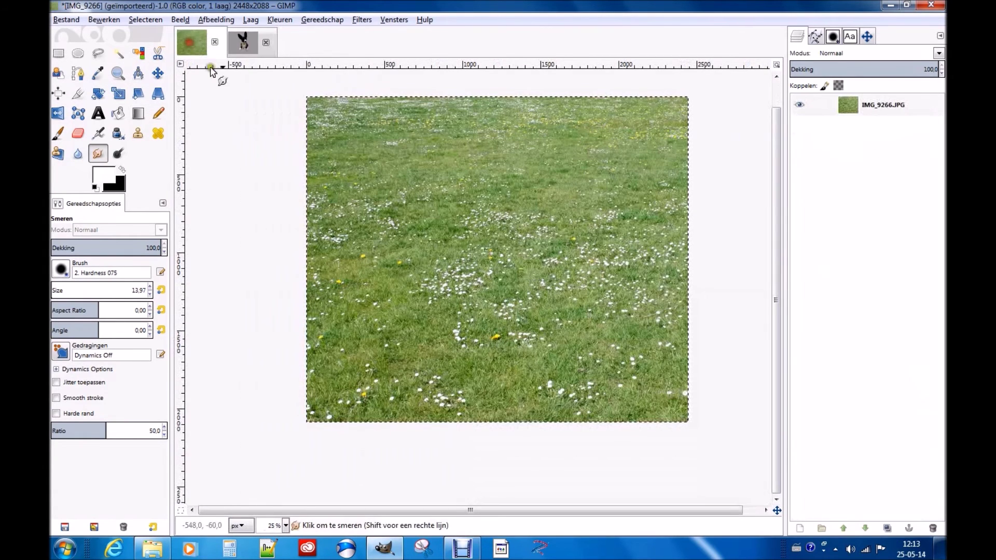
pyautogui.click(136, 19)
pyautogui.click(156, 34)
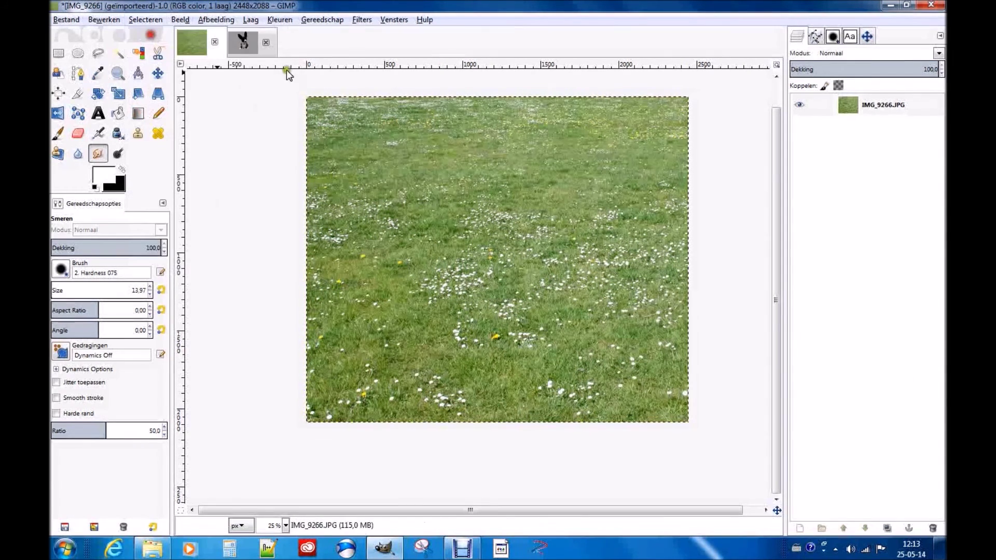
pyautogui.rightClick(400, 182)
pyautogui.moveTo(434, 207)
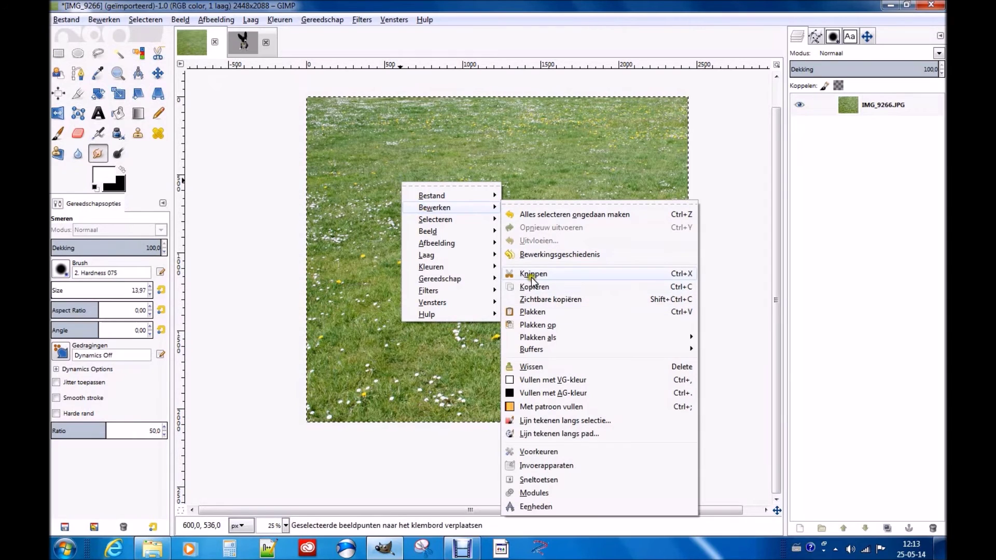
pyautogui.click(534, 286)
# Step: Paste the grass into the dog image james2.xcf as a new layer
pyautogui.click(241, 42)
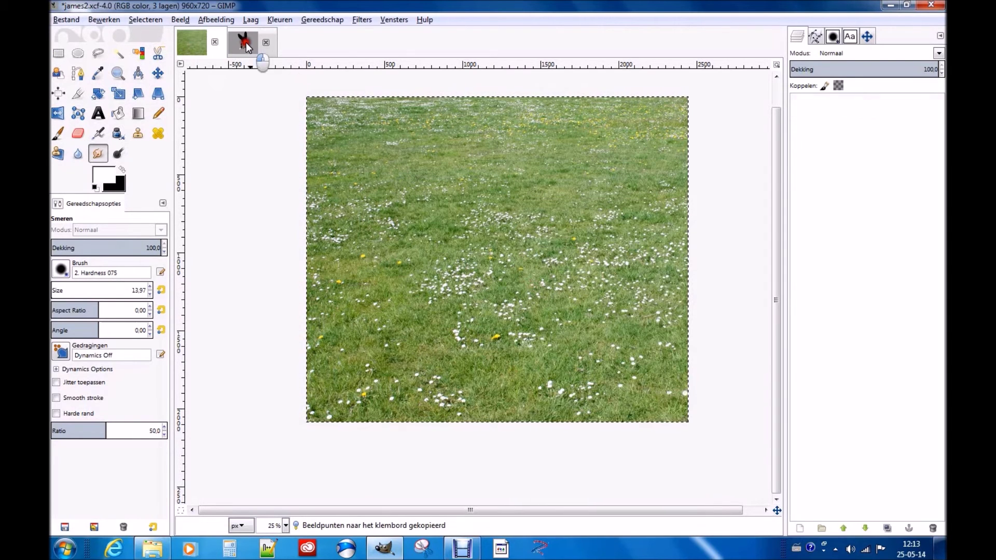
pyautogui.rightClick(390, 236)
pyautogui.moveTo(424, 263)
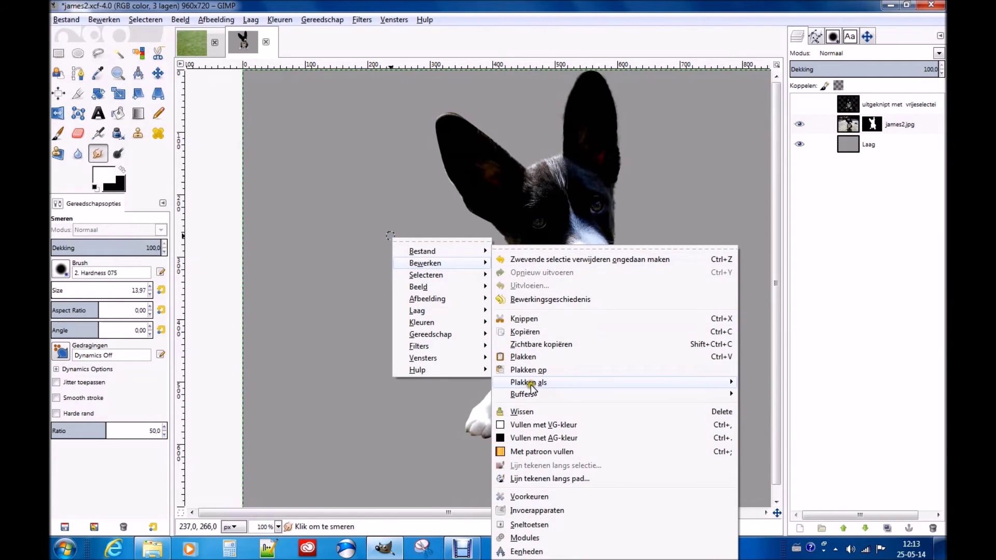
pyautogui.moveTo(528, 381)
pyautogui.click(777, 402)
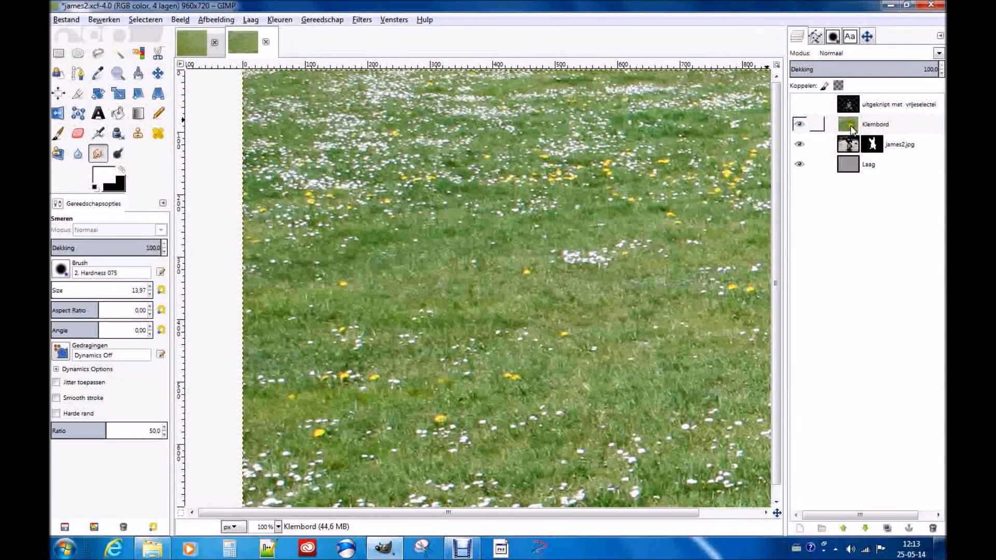
# Step: Move the Klembord grass layer beneath james2.jpg so the dog appears on grass
pyautogui.click(873, 124)
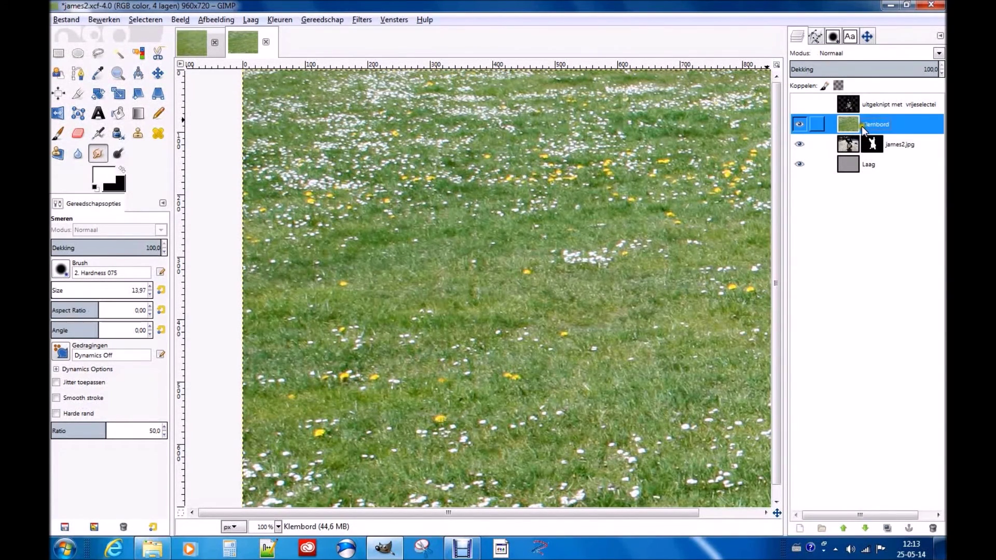
pyautogui.moveTo(875, 127); pyautogui.dragTo(878, 163)
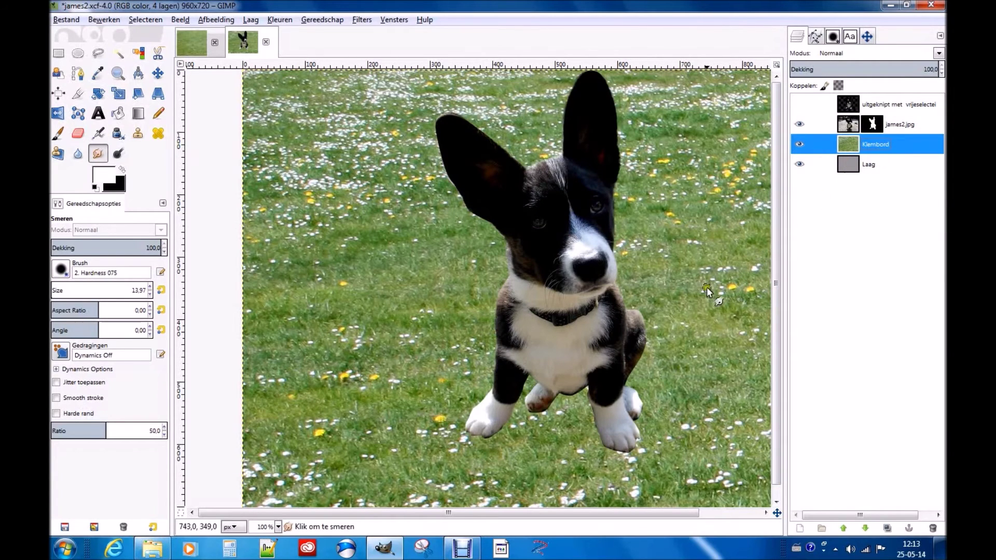
pyautogui.moveTo(583, 516); pyautogui.dragTo(624, 516)
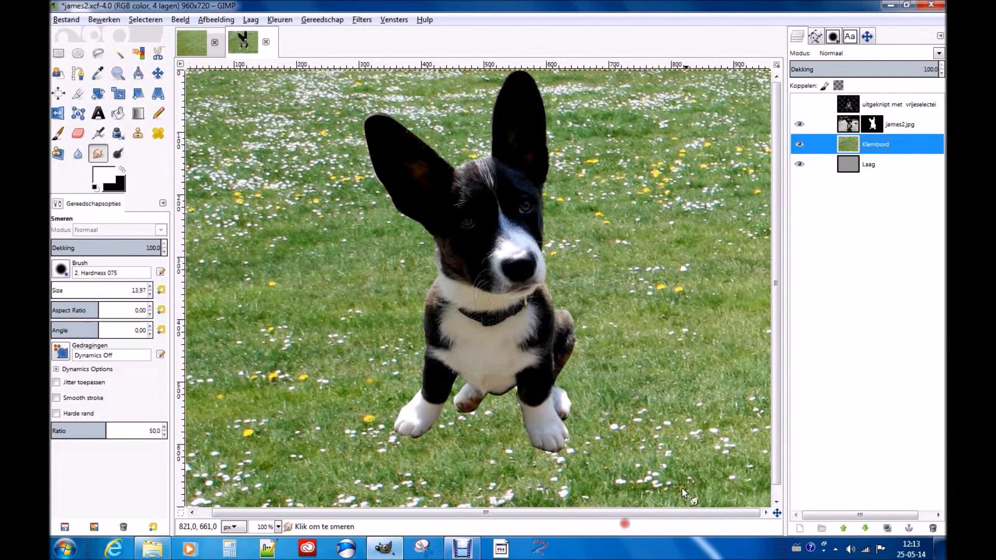
pyautogui.moveTo(778, 363); pyautogui.dragTo(777, 372)
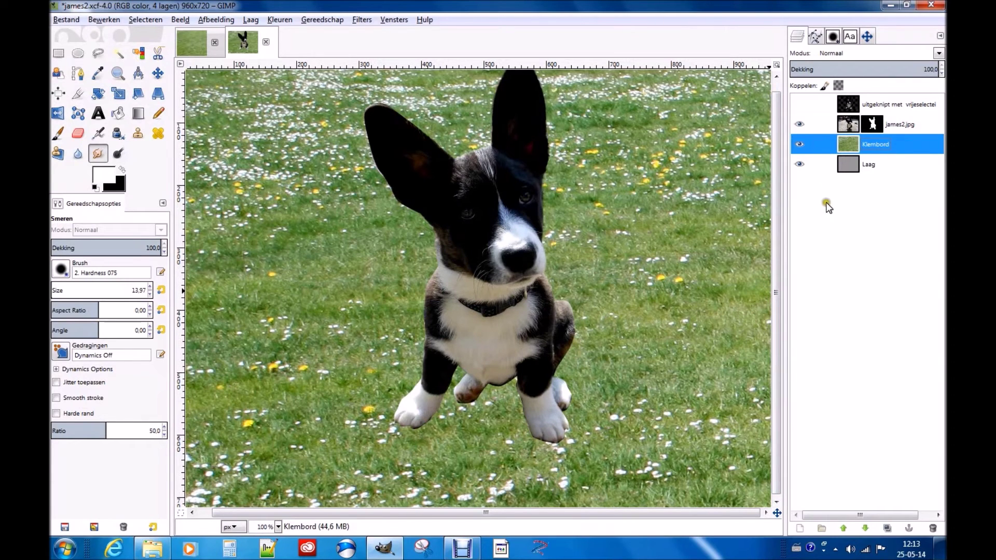
pyautogui.press('-')
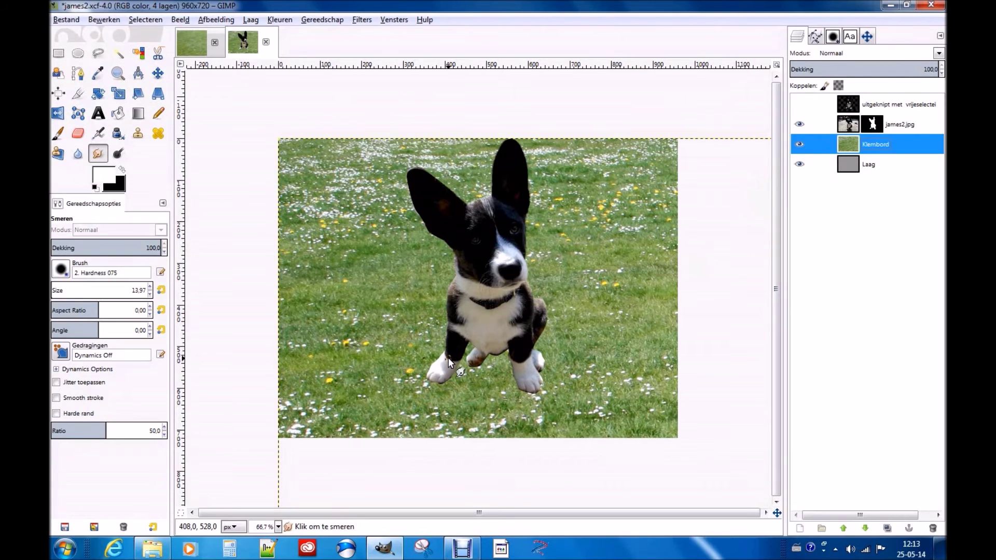
pyautogui.click(811, 223)
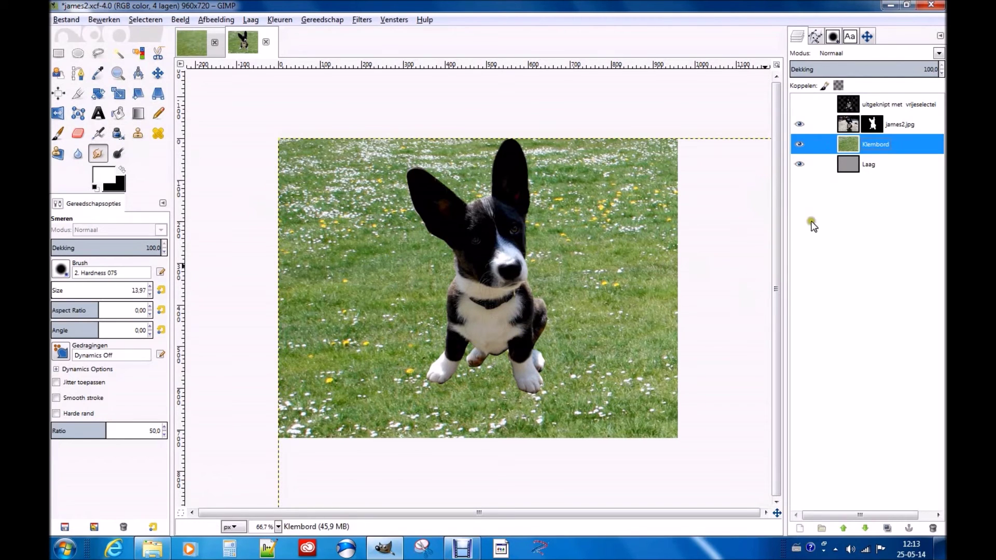
# Step: Rename the Klembord grass layer to 'gras'
pyautogui.click(872, 124)
pyautogui.click(873, 143)
pyautogui.click(877, 143)
pyautogui.doubleClick(874, 145)
pyautogui.write('gras')
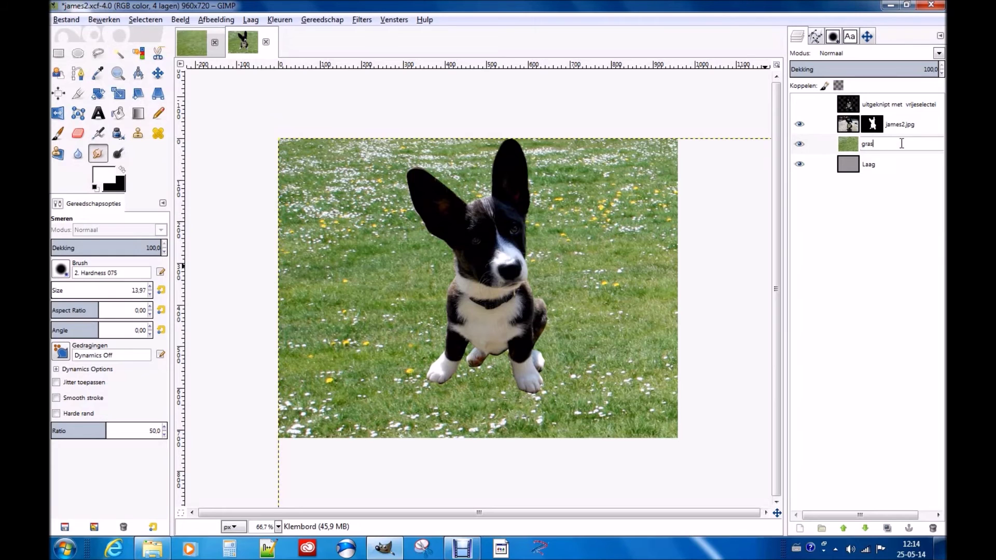
pyautogui.click(890, 161)
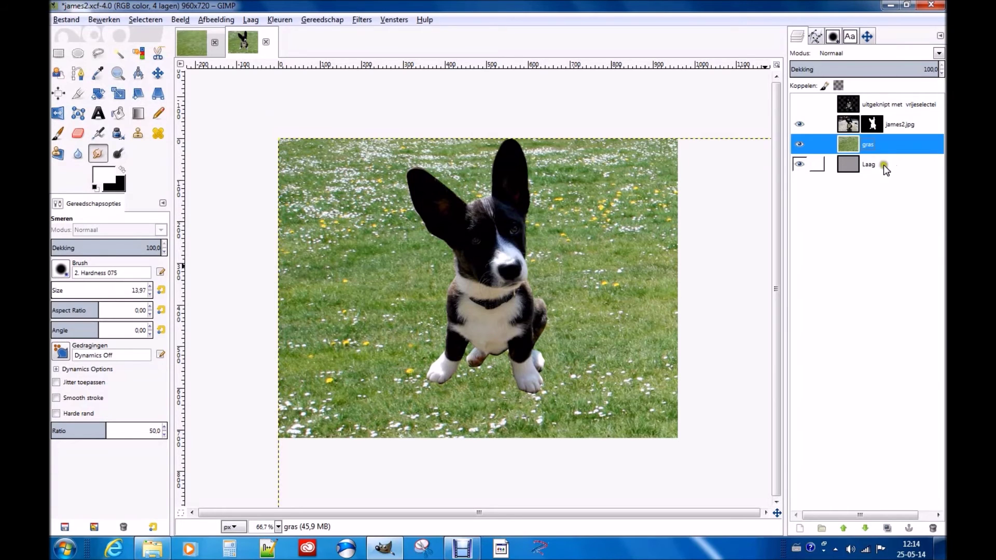
# Step: Add a transparent-filled layer named 'schaduw' directly above the gras layer
pyautogui.click(800, 529)
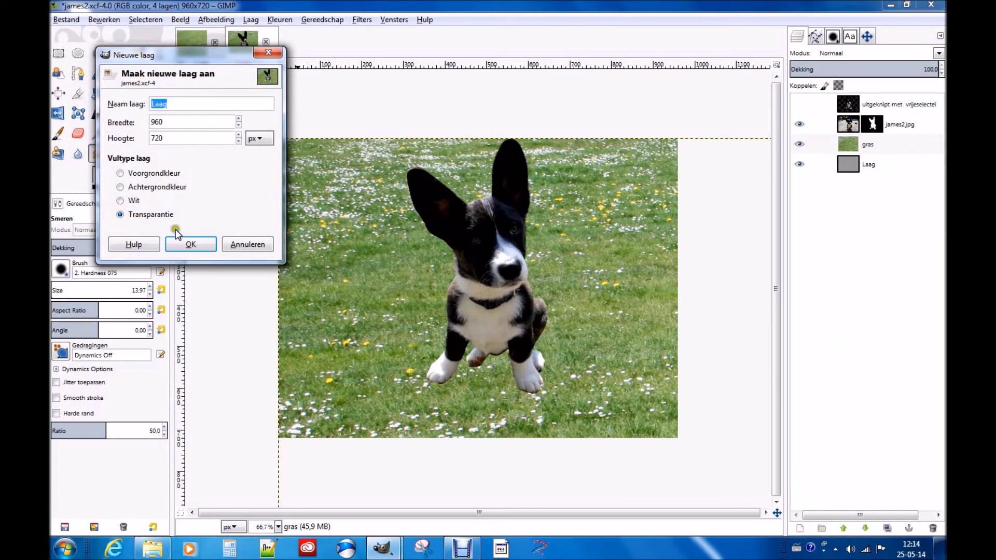
pyautogui.click(187, 245)
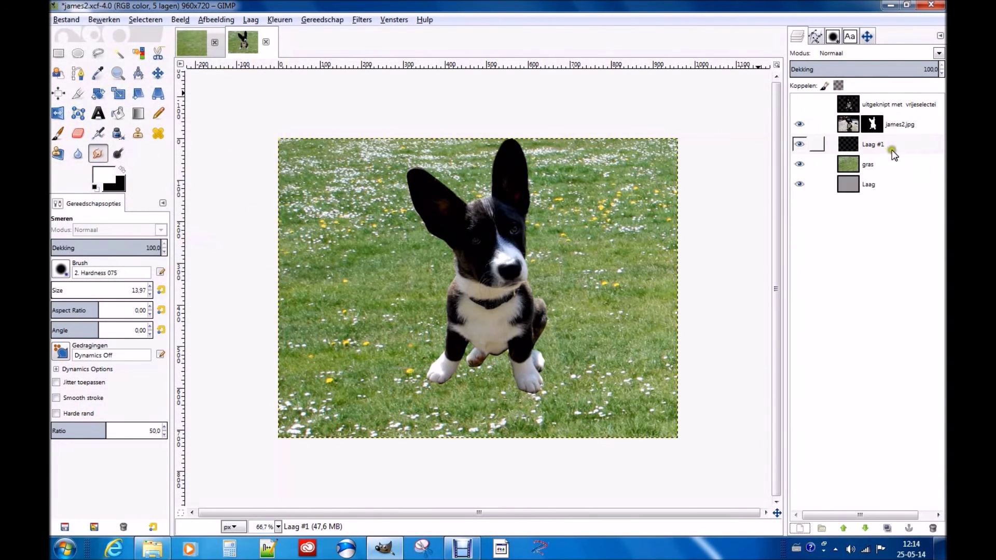
pyautogui.doubleClick(871, 145)
pyautogui.write('schaduw')
pyautogui.press('Return')
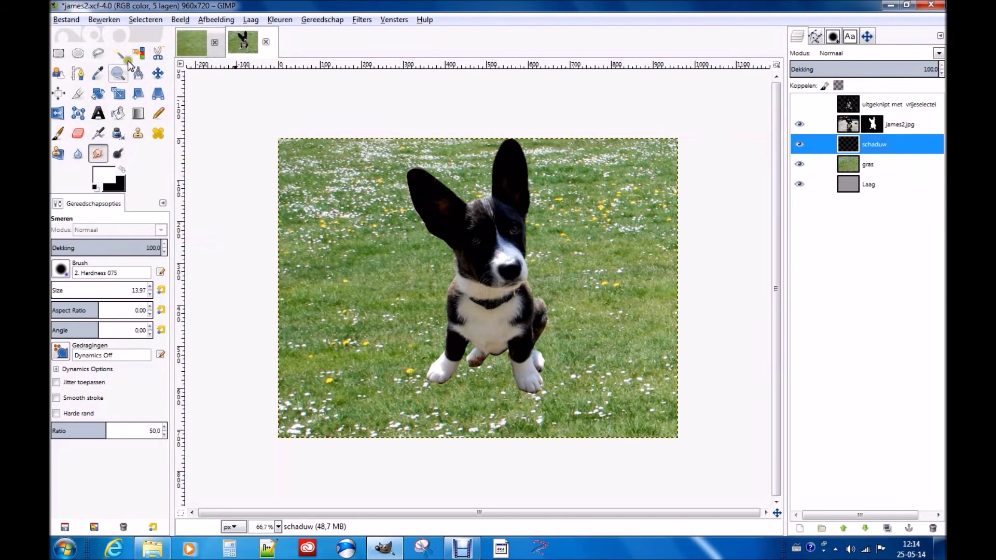
# Step: Set the Paintbrush to a black foreground colour with brush size 59.38
pyautogui.click(58, 134)
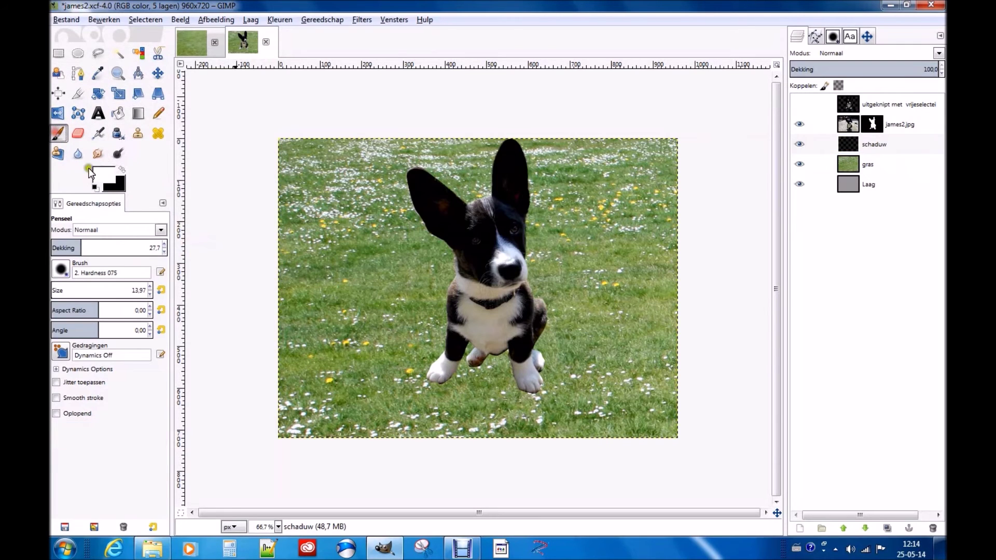
pyautogui.click(122, 170)
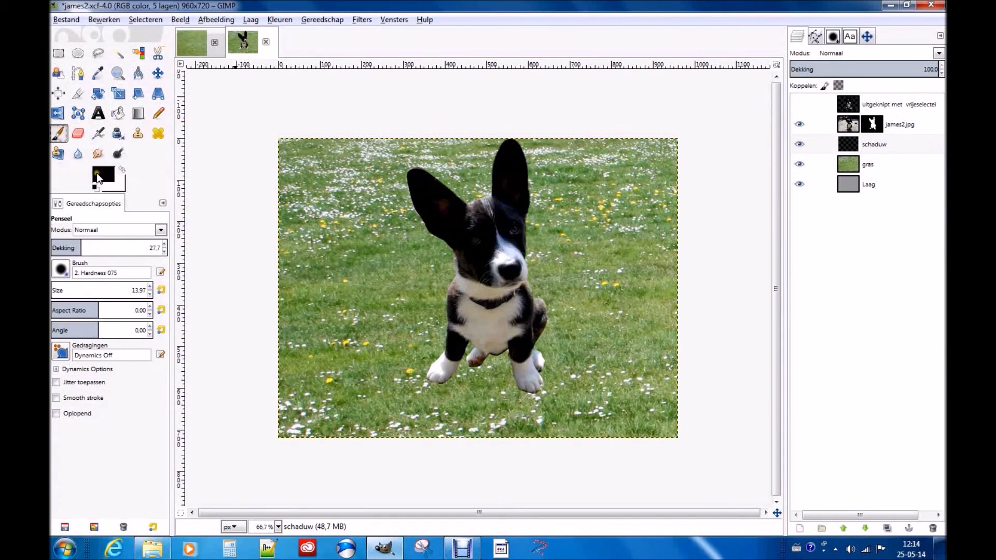
pyautogui.click(109, 178)
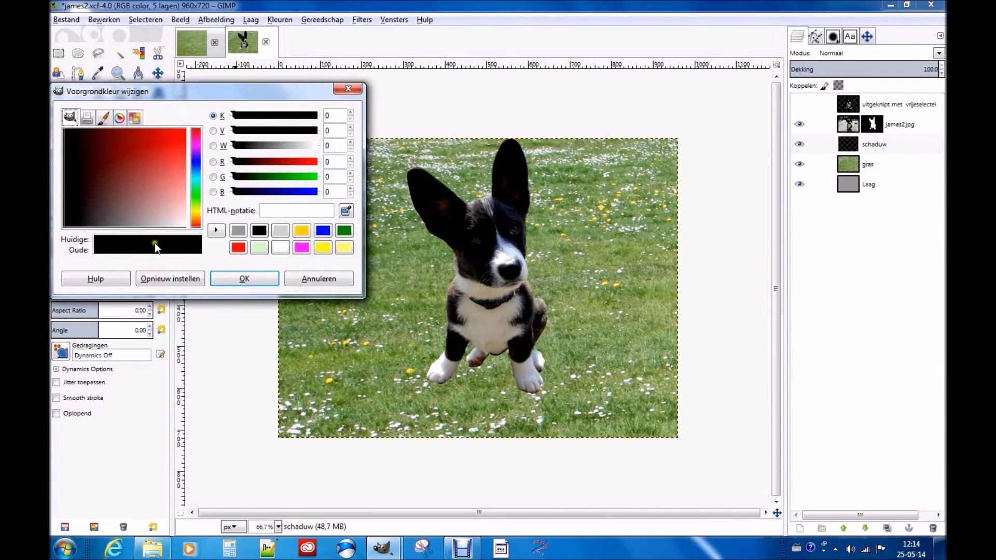
pyautogui.click(257, 280)
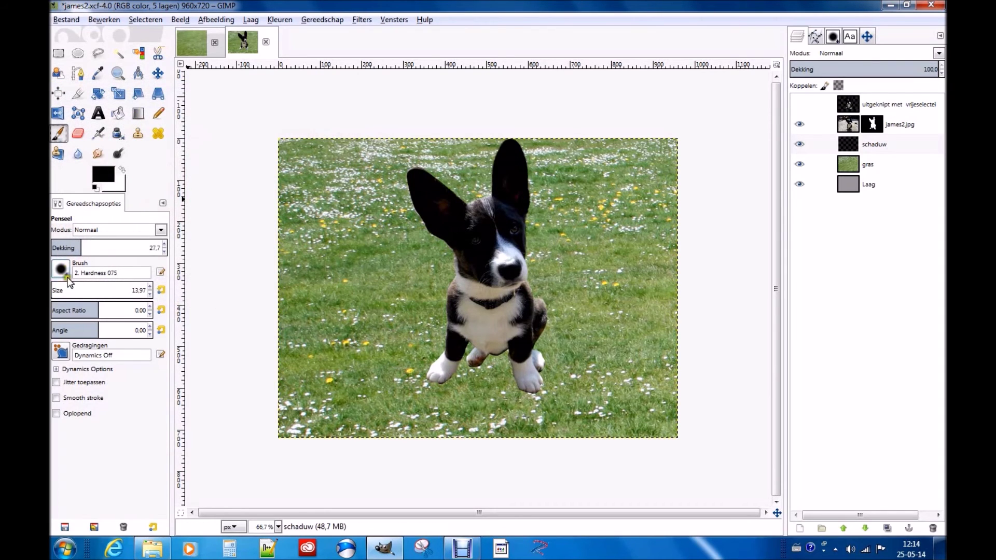
pyautogui.moveTo(56, 289); pyautogui.dragTo(83, 294)
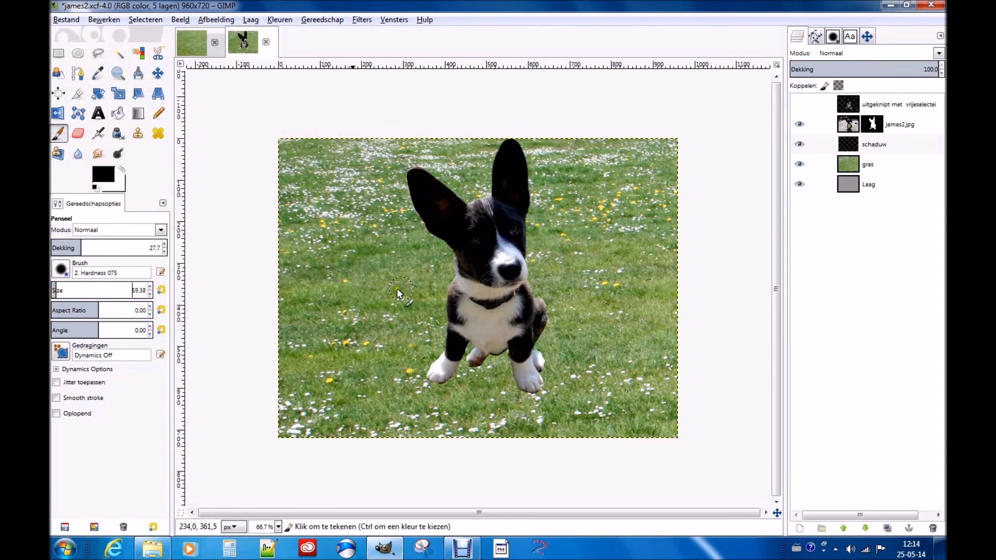
# Step: Paint black shadow strokes under the dog's paws at brush size 91.82, then erase some
pyautogui.moveTo(59, 292); pyautogui.dragTo(78, 292)
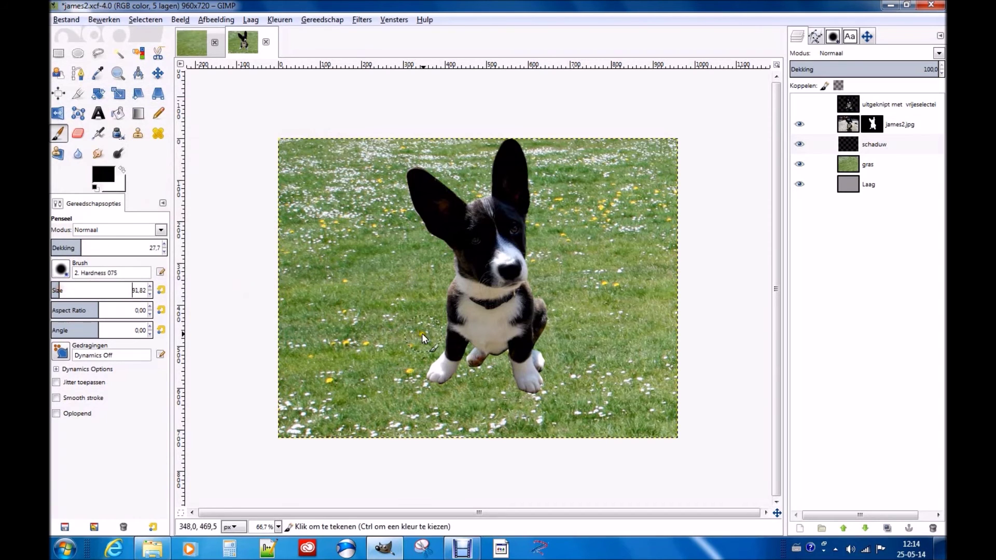
pyautogui.moveTo(507, 365)
pyautogui.mouseDown()
pyautogui.moveTo(476, 365)
pyautogui.moveTo(478, 375)
pyautogui.moveTo(515, 372)
pyautogui.moveTo(462, 357)
pyautogui.moveTo(421, 375)
pyautogui.mouseUp()
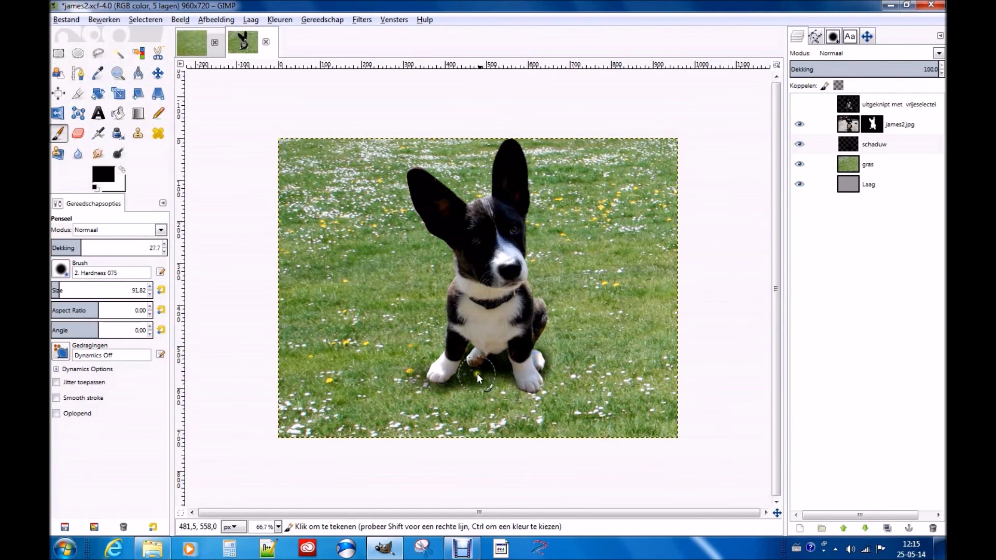
pyautogui.moveTo(543, 390); pyautogui.dragTo(552, 378)
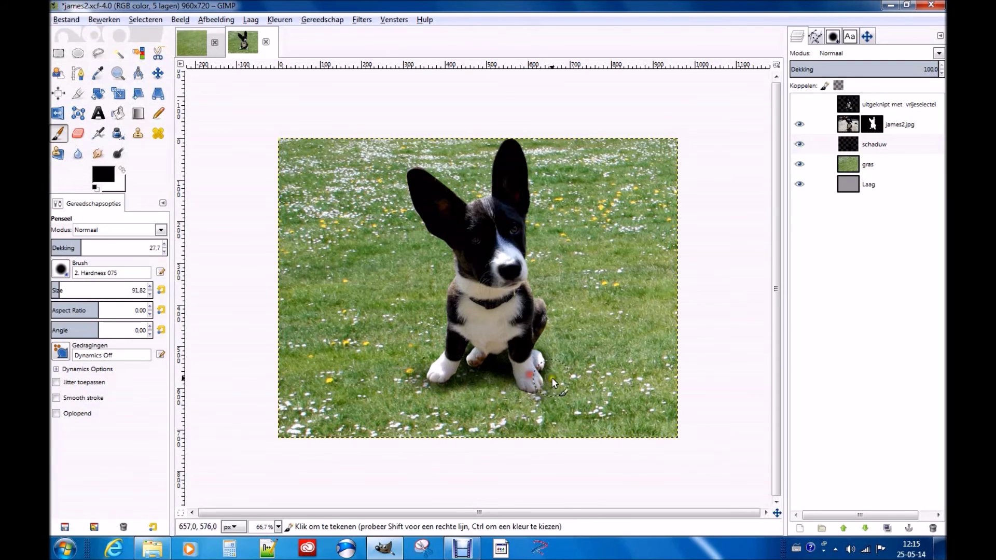
pyautogui.moveTo(517, 386); pyautogui.dragTo(524, 384)
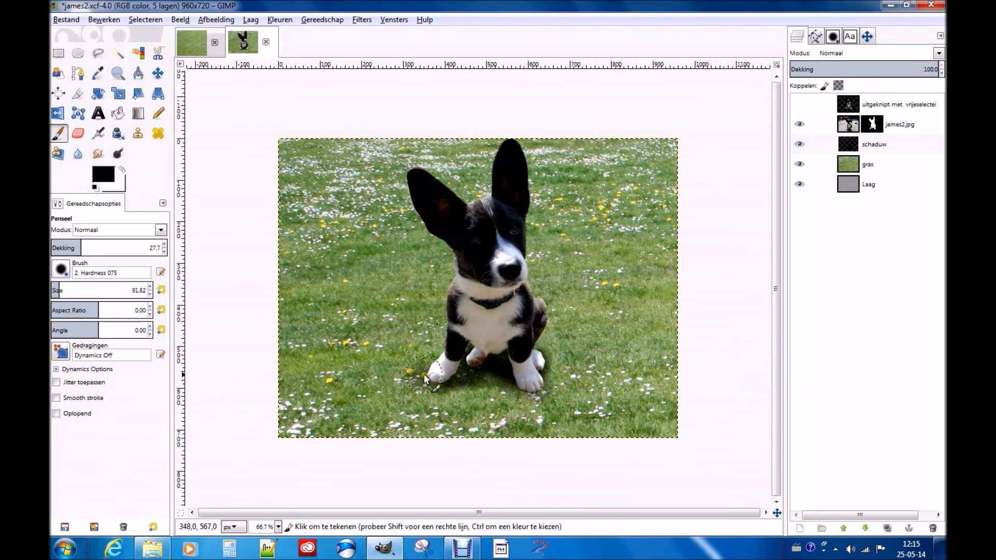
pyautogui.moveTo(452, 382); pyautogui.dragTo(483, 403)
pyautogui.click(78, 133)
pyautogui.moveTo(454, 397)
pyautogui.mouseDown()
pyautogui.moveTo(483, 396)
pyautogui.moveTo(504, 461)
pyautogui.mouseUp()
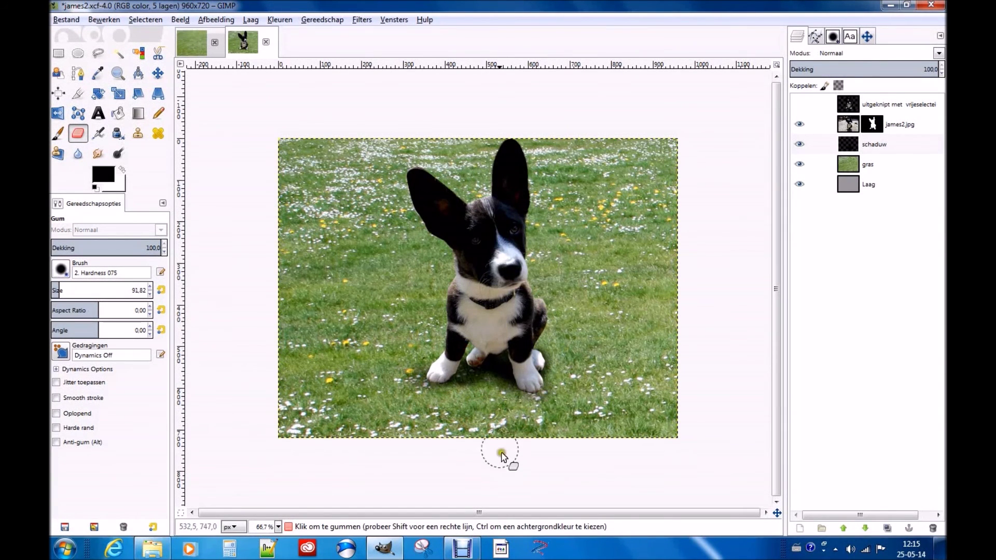
# Step: Erase excess shadow right of the dog's paw and near its leg
pyautogui.moveTo(543, 359); pyautogui.dragTo(552, 353)
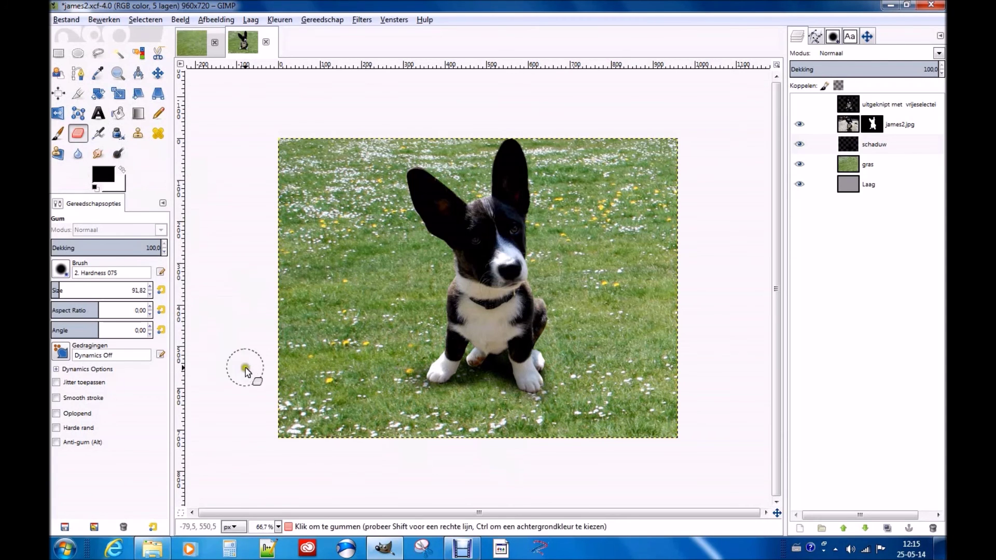
pyautogui.click(58, 133)
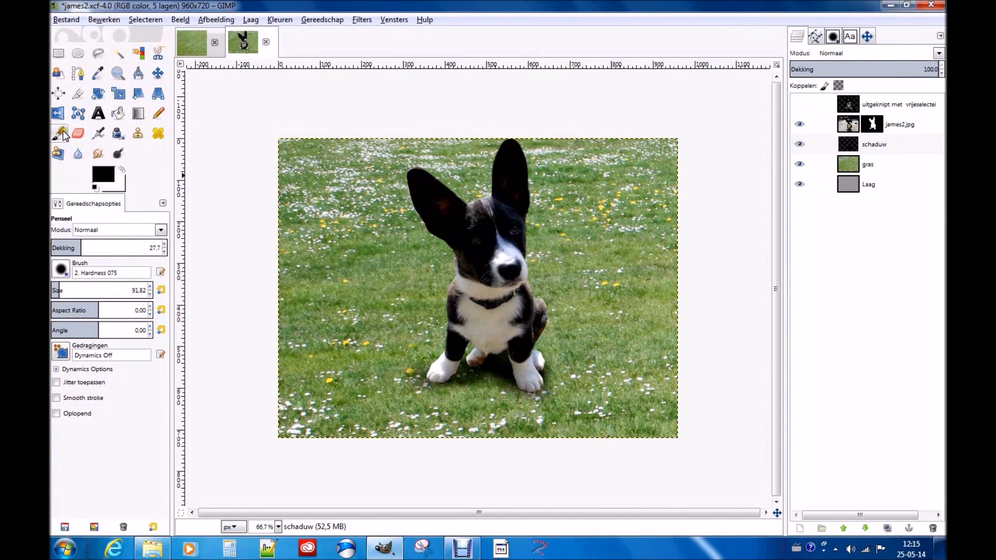
pyautogui.click(76, 134)
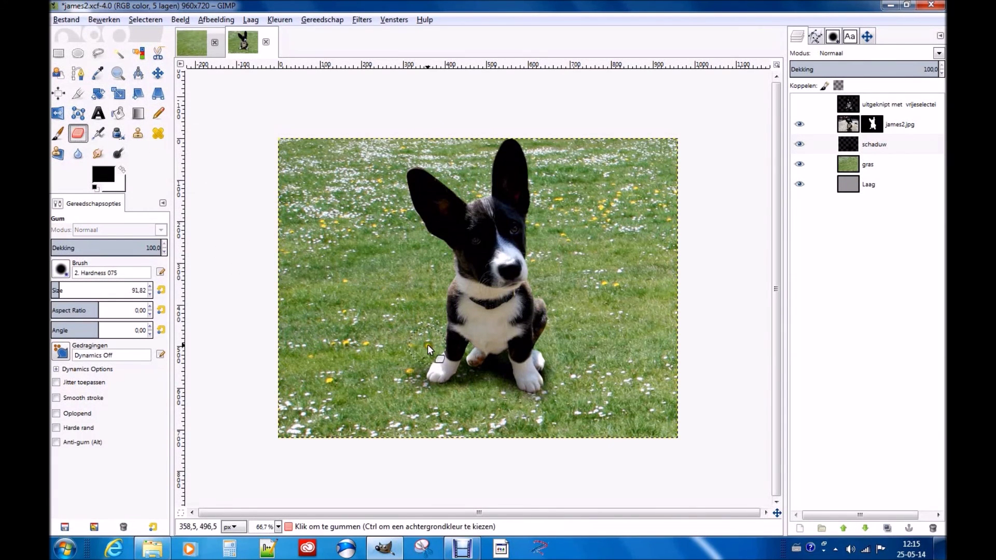
pyautogui.moveTo(397, 358)
pyautogui.mouseDown()
pyautogui.moveTo(429, 350)
pyautogui.moveTo(422, 363)
pyautogui.mouseUp()
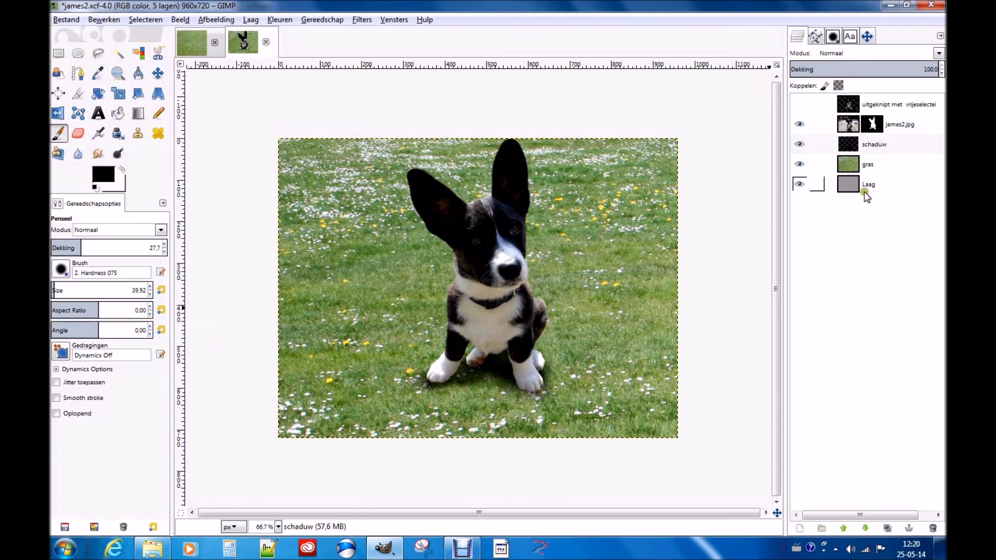
pyautogui.click(864, 140)
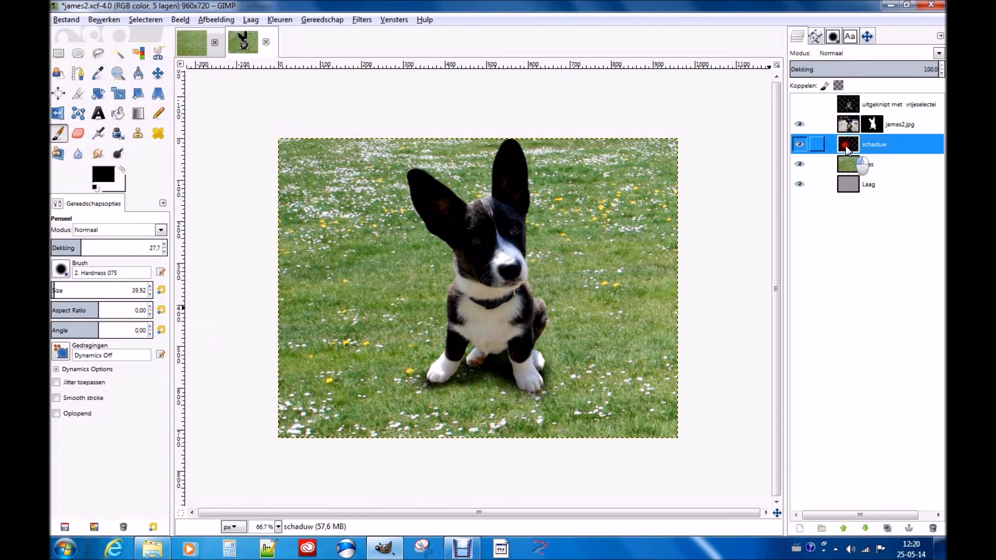
pyautogui.click(58, 134)
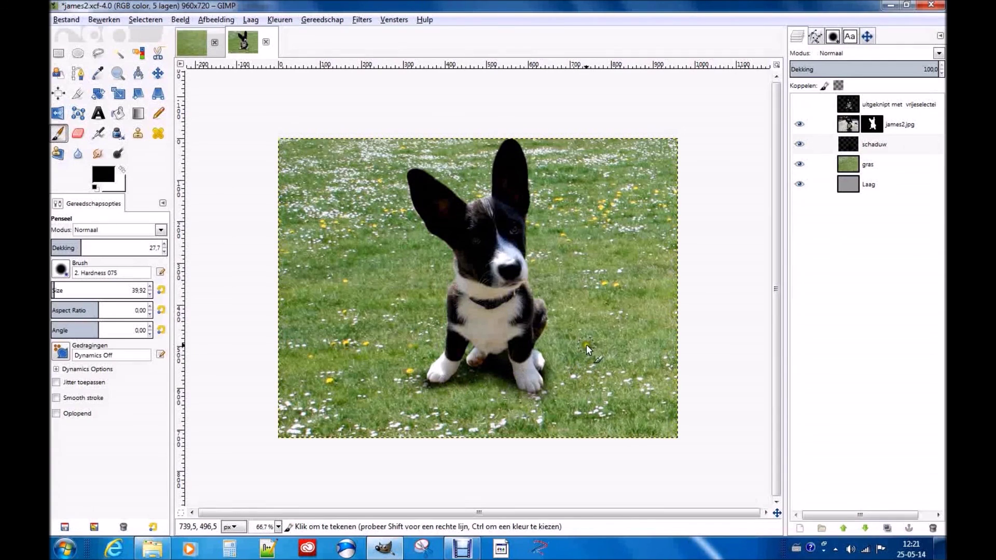
pyautogui.click(886, 144)
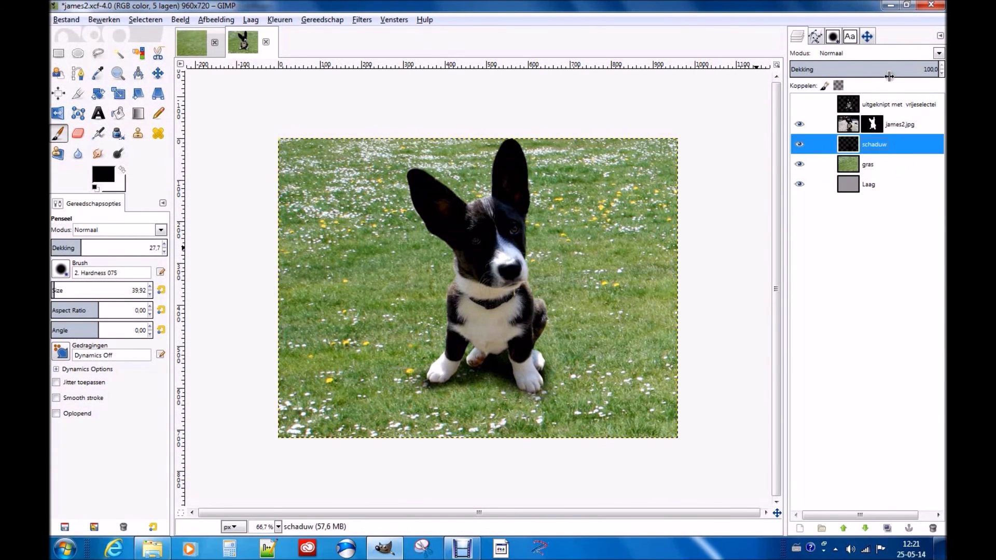
# Step: Set the schaduw layer's blend mode to Vermenigvuldigen (Multiply)
pyautogui.click(863, 52)
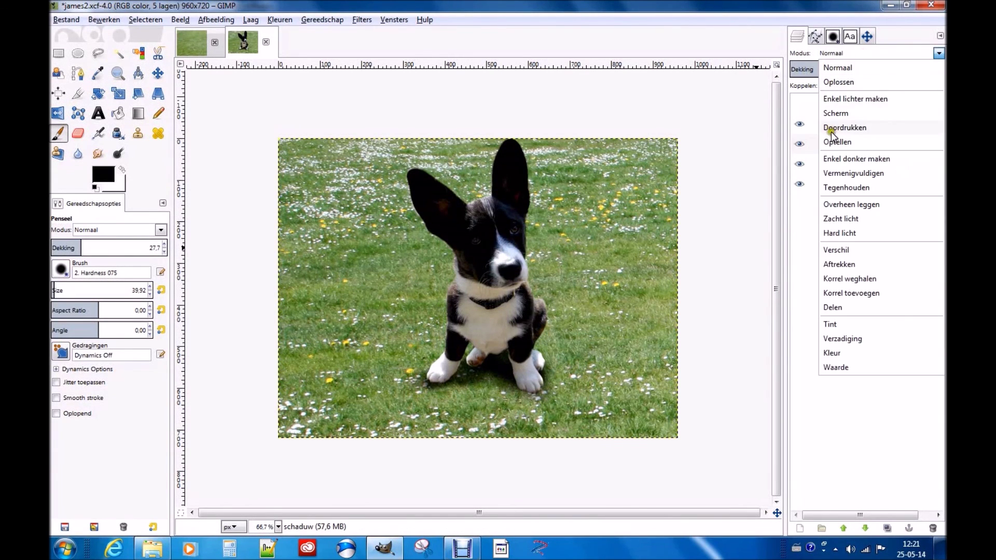
pyautogui.click(845, 173)
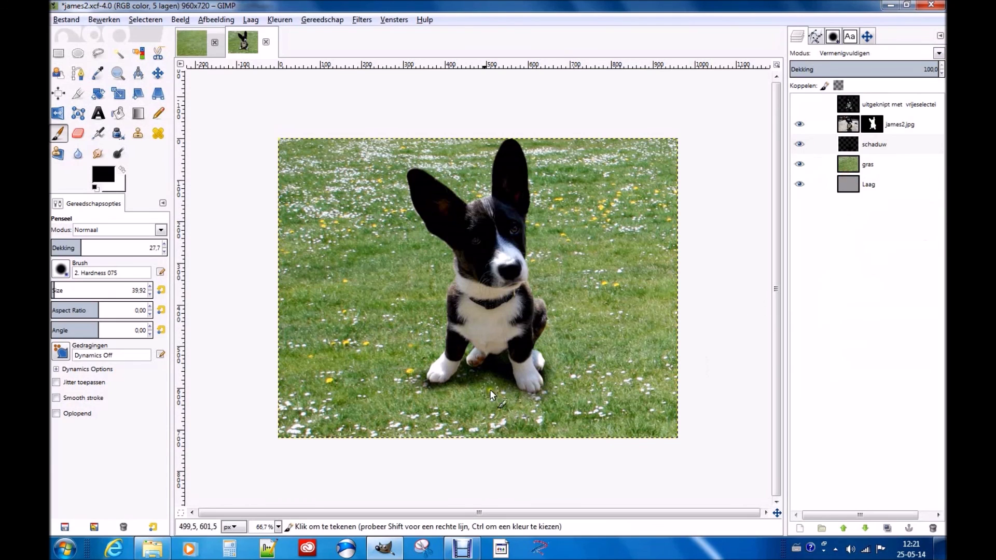